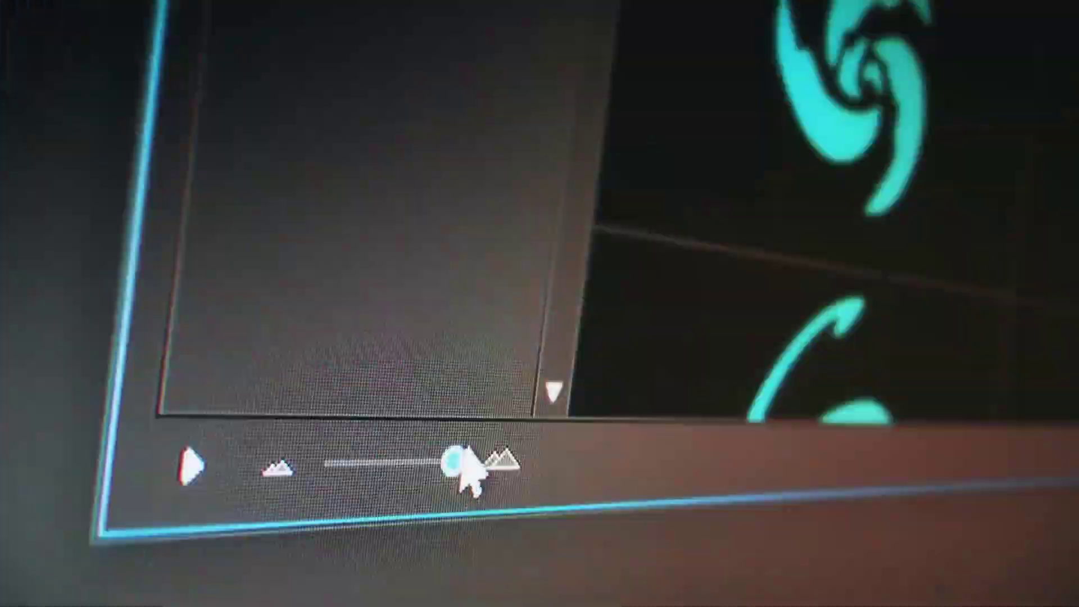
pyautogui.moveTo(460, 456); pyautogui.dragTo(339, 464)
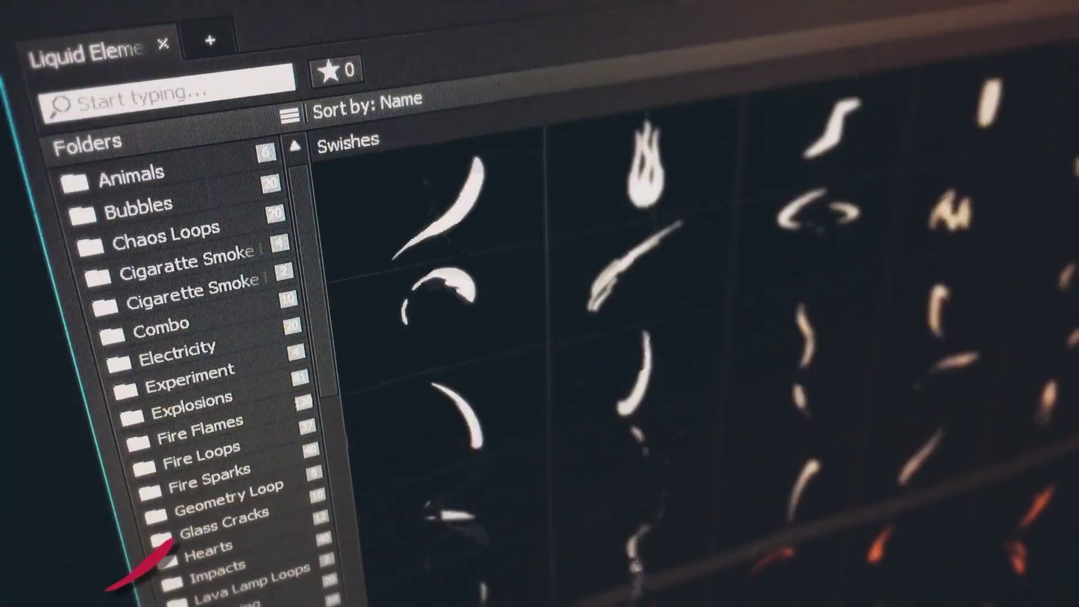
pyautogui.scroll(20, 619, 338)
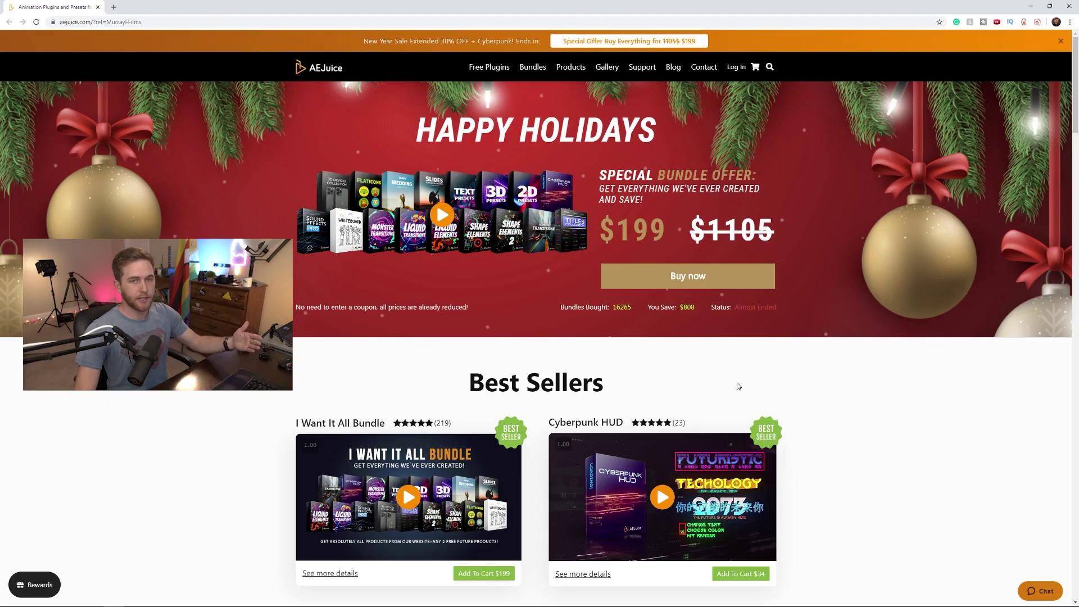
# Look through the Best Sellers on the AEJuice home page and preview the Liquid Elements product
pyautogui.scroll(-6, 772, 360)
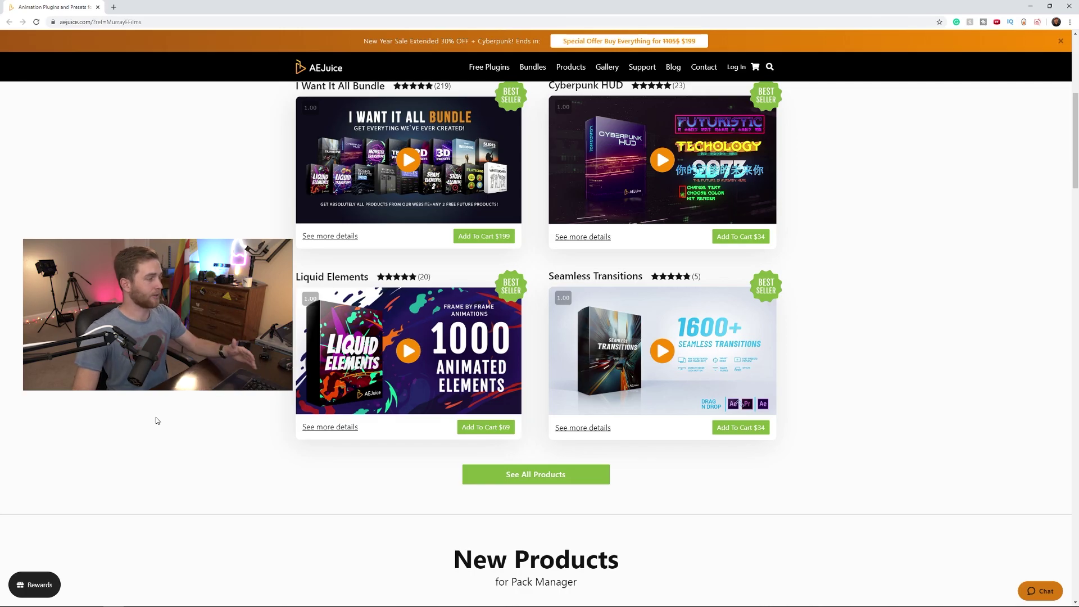
pyautogui.moveTo(378, 381)
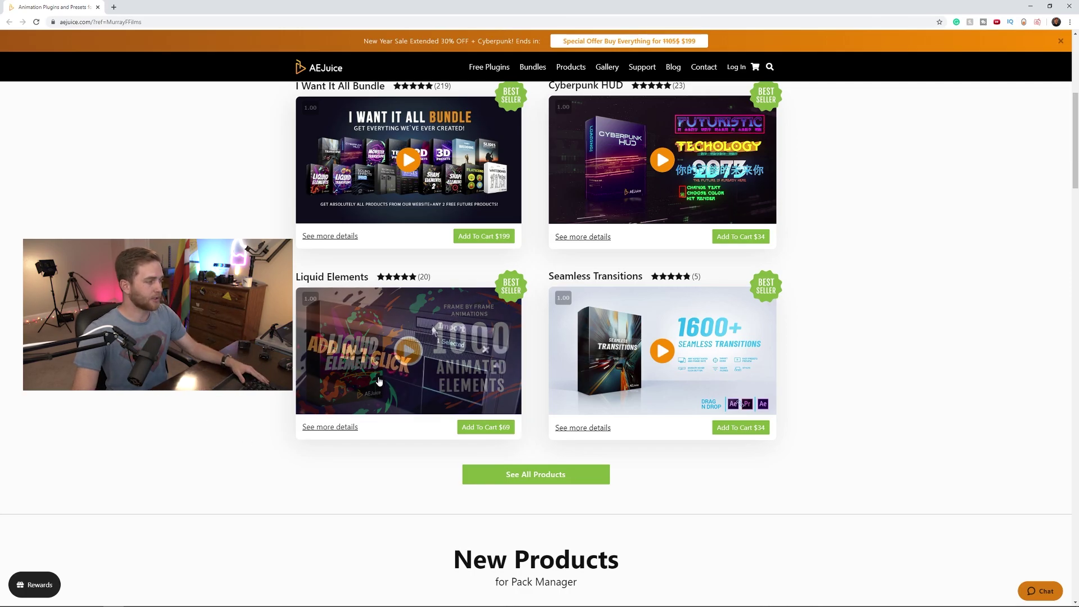
pyautogui.scroll(6, 231, 421)
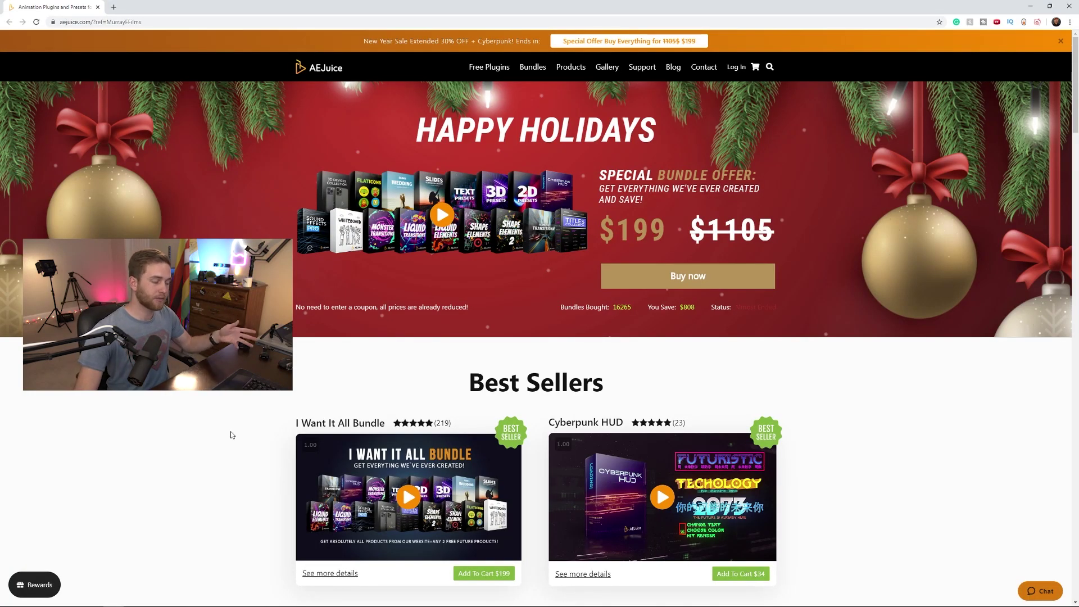
pyautogui.scroll(-4, 232, 468)
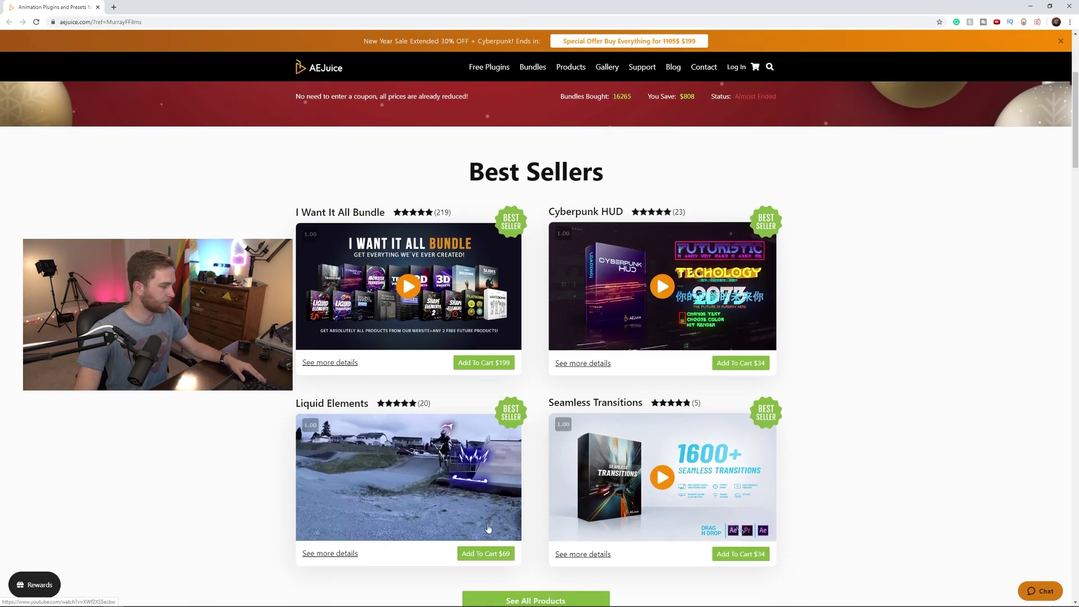
pyautogui.scroll(4, 464, 498)
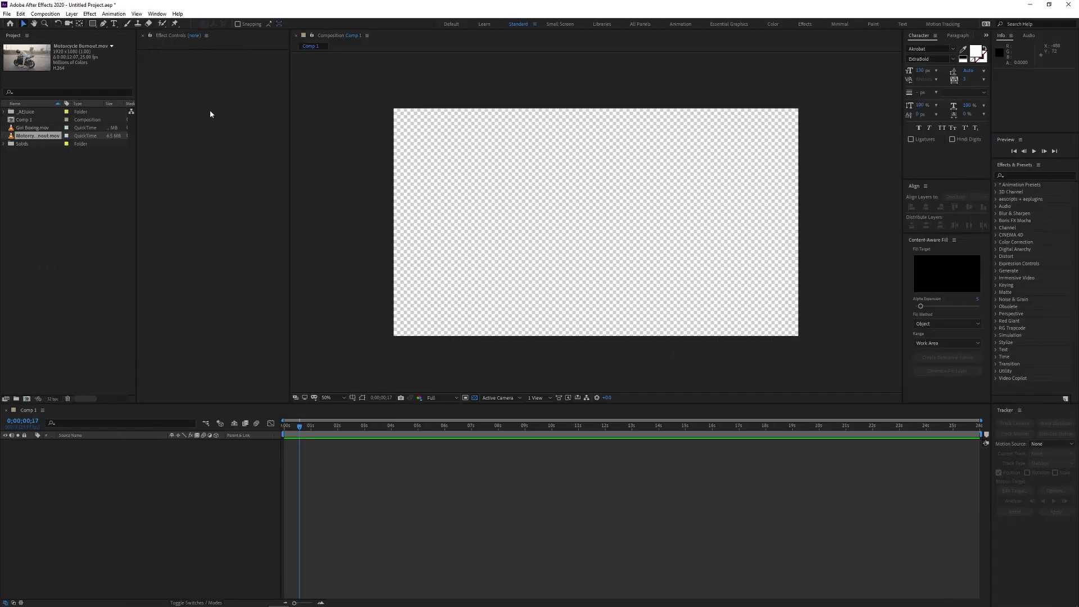
# Switch to After Effects, launch AEJuice Pack Manager 3 and open the purchased Liquid Elements pack
pyautogui.click(158, 14)
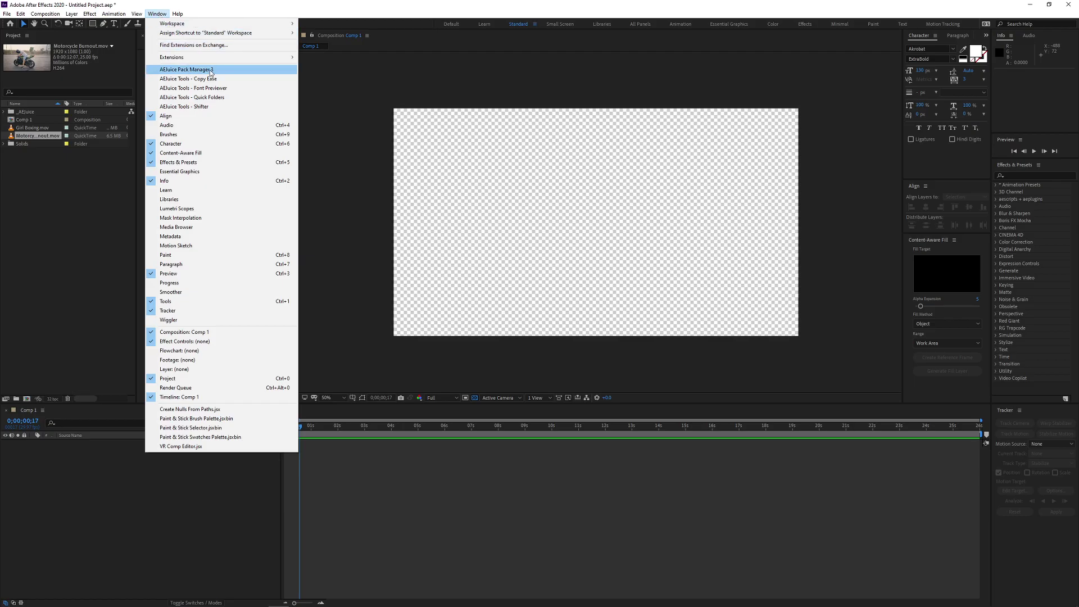
pyautogui.click(214, 70)
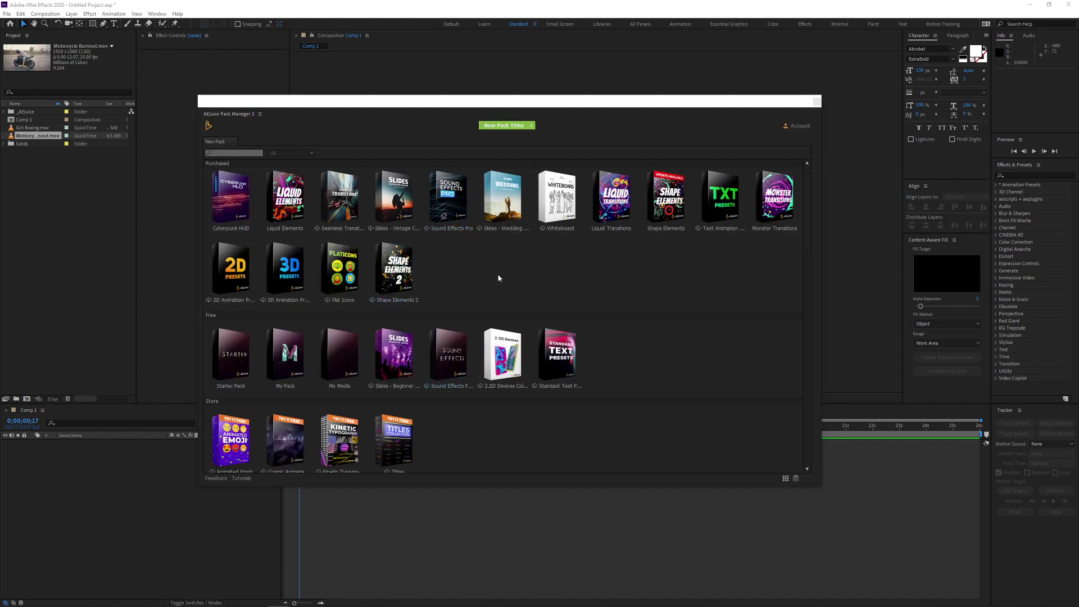
pyautogui.scroll(-3, 470, 354)
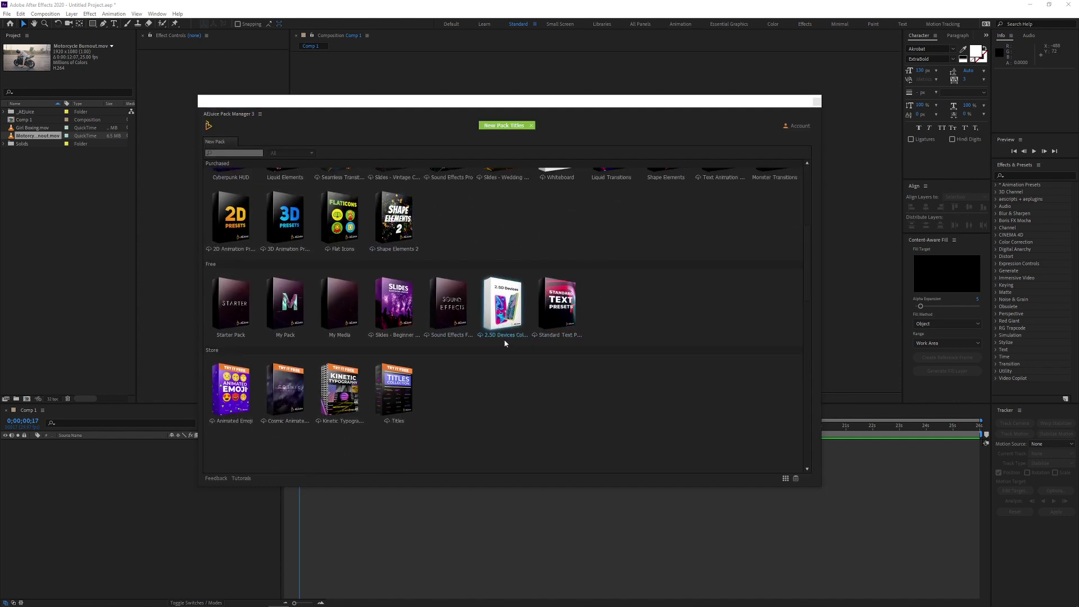
pyautogui.scroll(4, 262, 228)
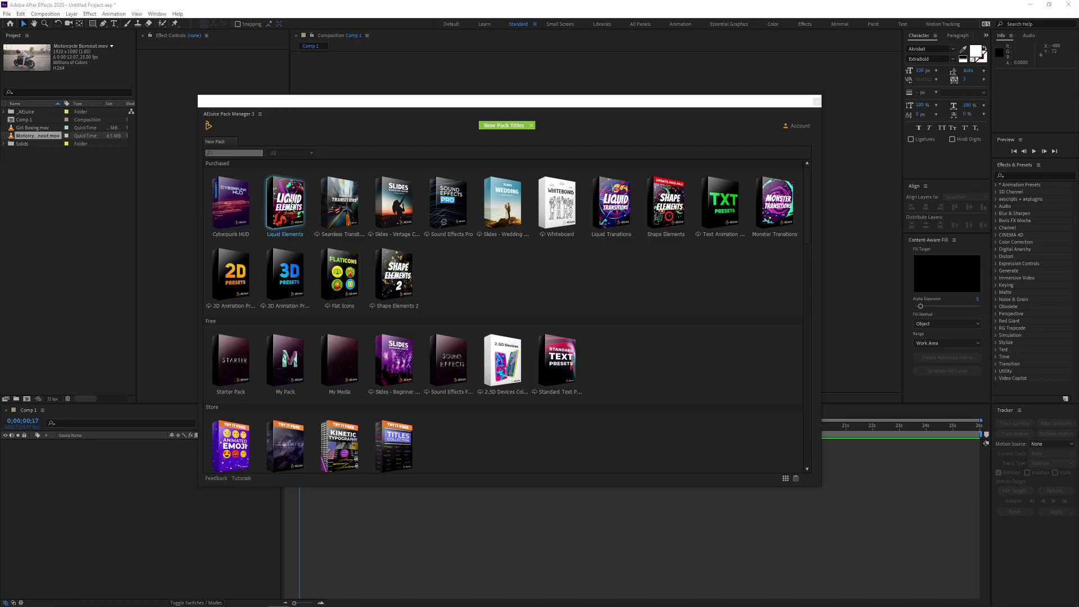
pyautogui.click(285, 203)
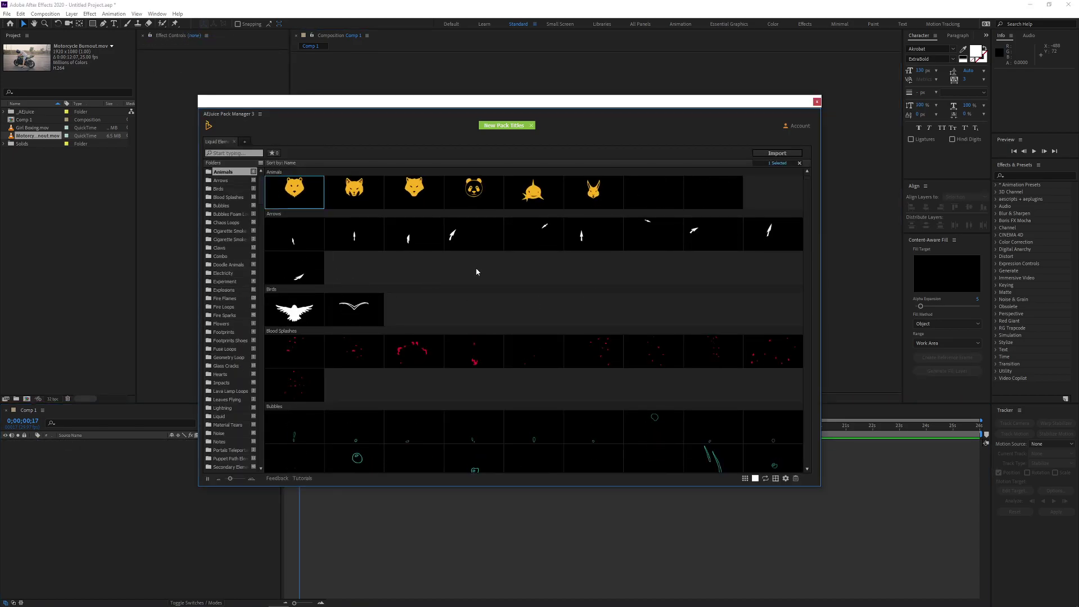
# Browse the element categories of the Liquid Elements pack, from Animals down to Water Bubbles and back up to Noise
pyautogui.scroll(-15, 483, 310)
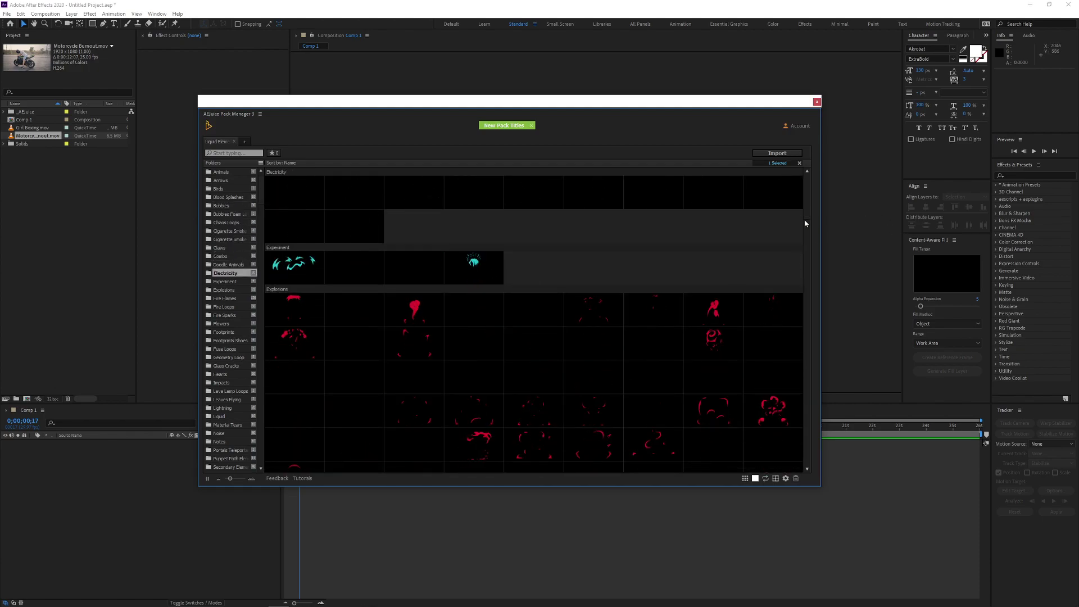
pyautogui.scroll(-12, 469, 339)
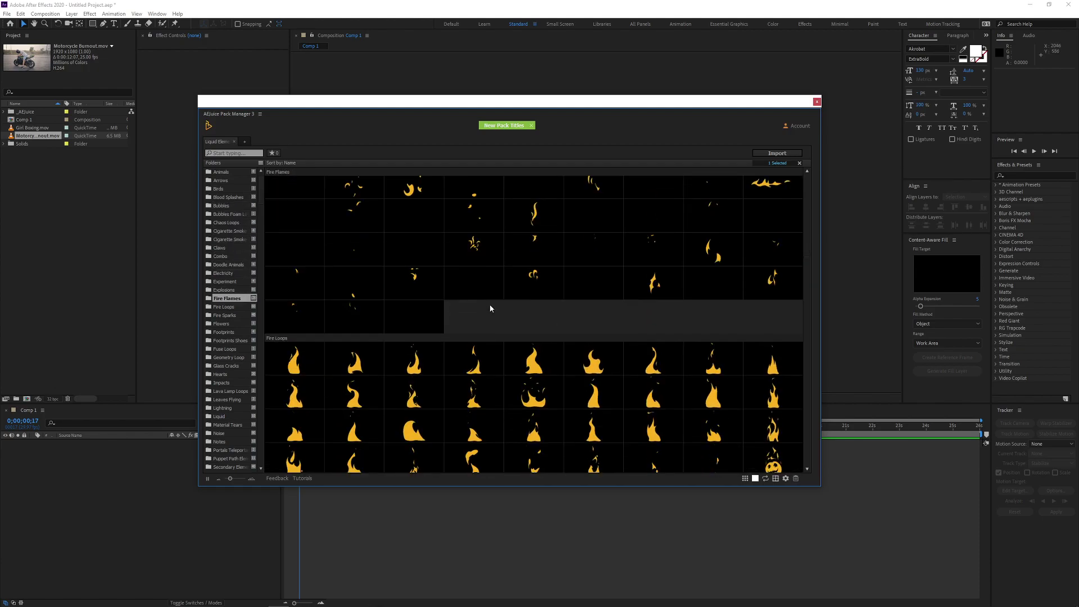
pyautogui.scroll(-20, 491, 299)
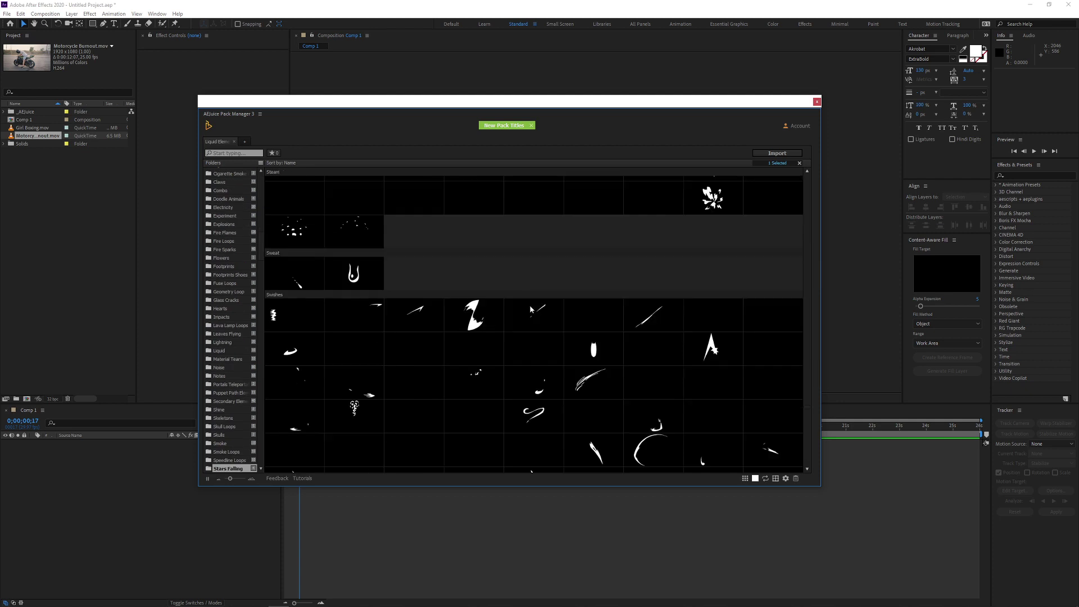
pyautogui.scroll(-10, 531, 308)
pyautogui.scroll(15, 524, 312)
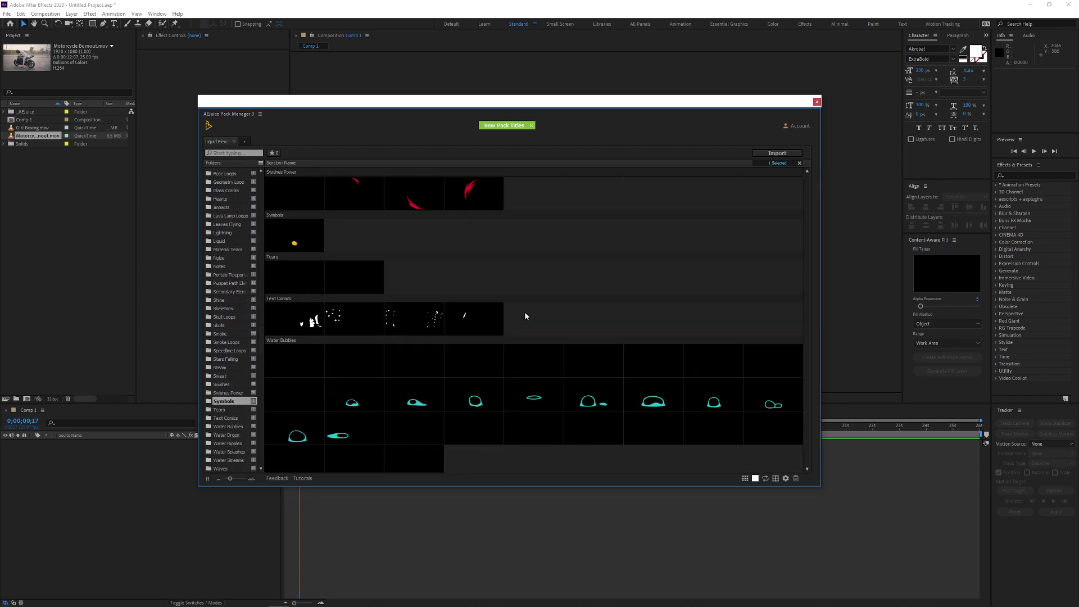
pyautogui.scroll(15, 526, 316)
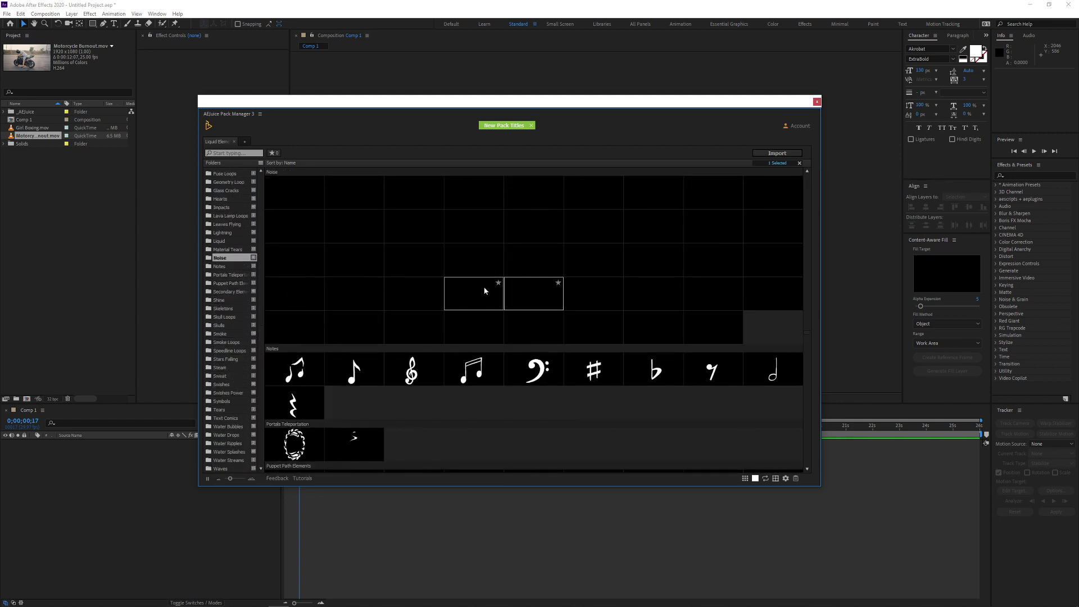
# Add Motorcycle Burnout.mov to the Comp 1 timeline and fit the composition to the viewer
pyautogui.moveTo(445, 102); pyautogui.dragTo(691, 197)
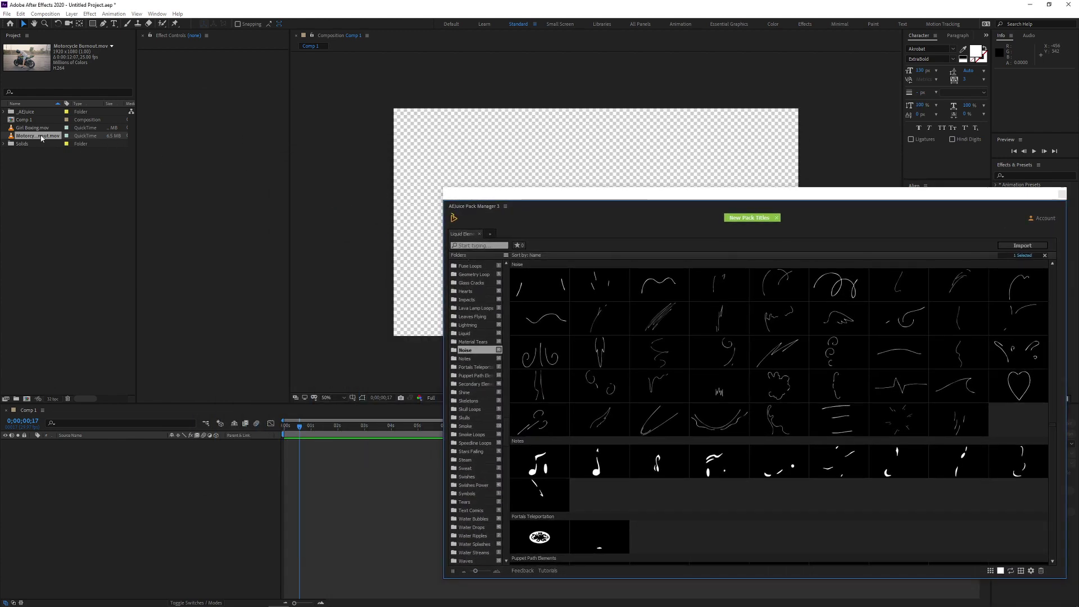
pyautogui.moveTo(105, 482); pyautogui.dragTo(106, 481)
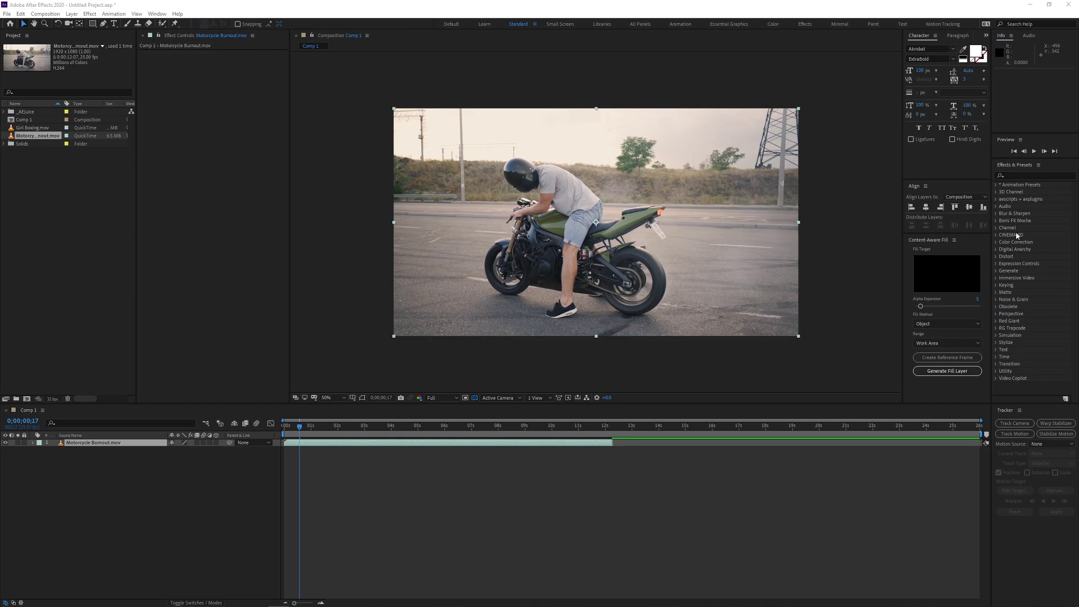
pyautogui.click(335, 397)
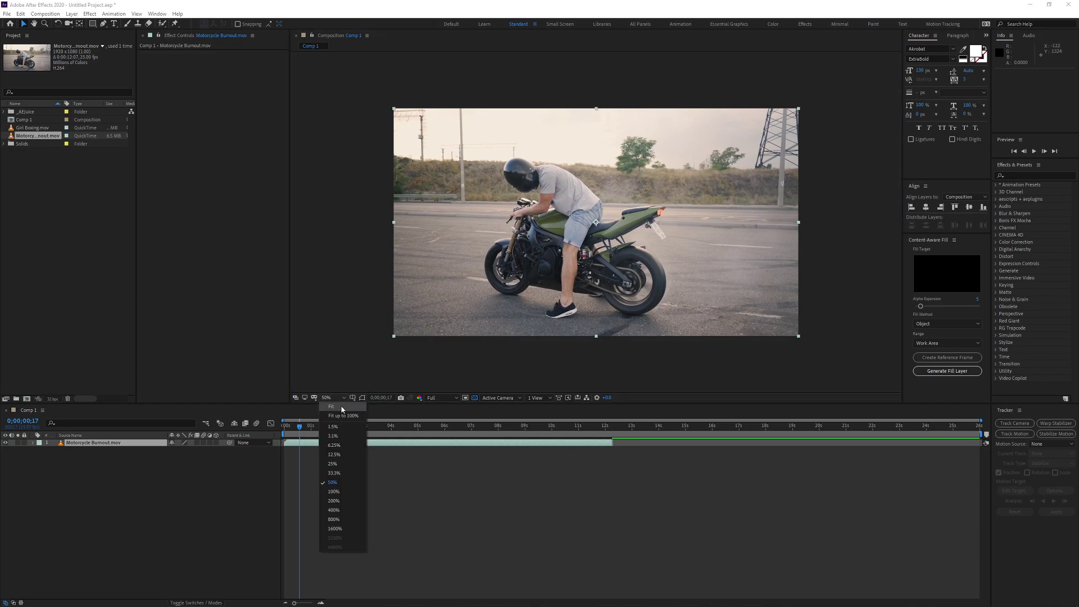
pyautogui.click(339, 426)
# Import Impact 16 from the Impacts category of Liquid Elements into Comp 1 at 0;00;04;24
pyautogui.moveTo(313, 433); pyautogui.dragTo(413, 411)
pyautogui.moveTo(1078, 131); pyautogui.dragTo(510, 133)
pyautogui.scroll(4, 561, 420)
pyautogui.scroll(3, 560, 421)
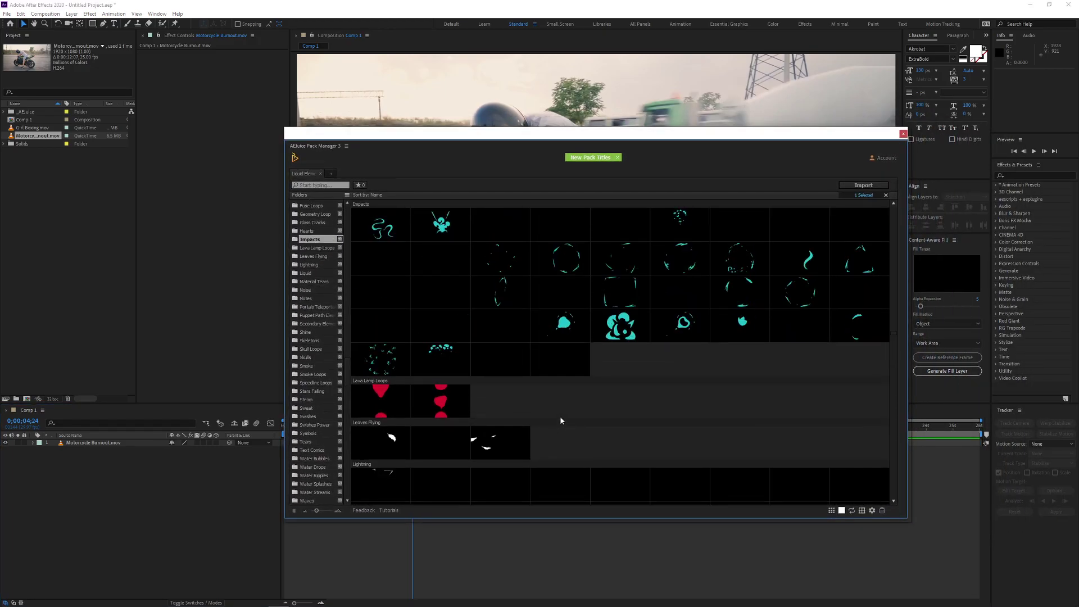
pyautogui.scroll(2, 560, 421)
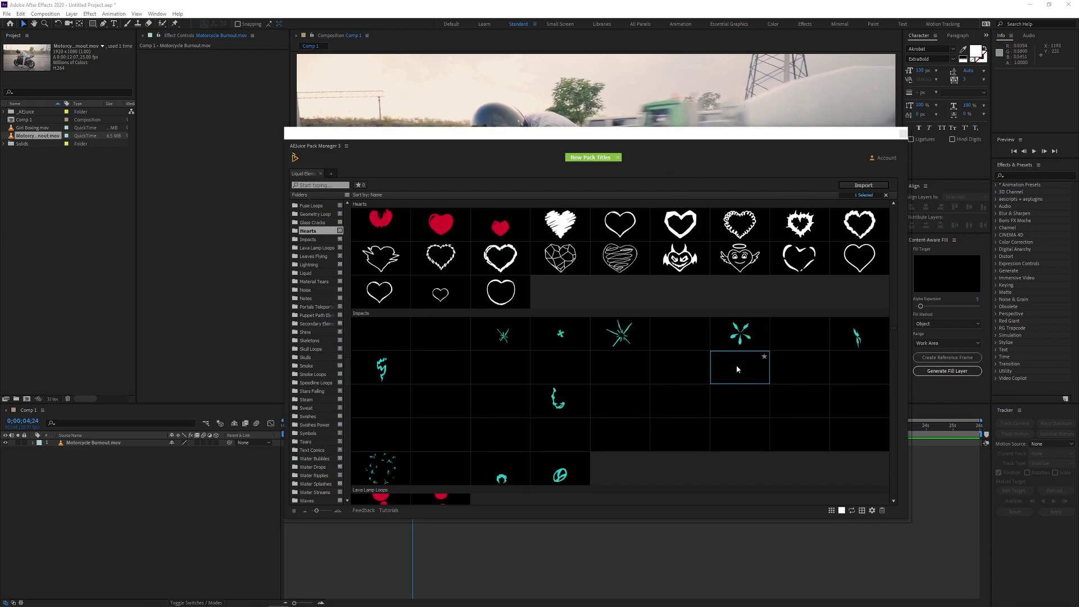
pyautogui.doubleClick(737, 369)
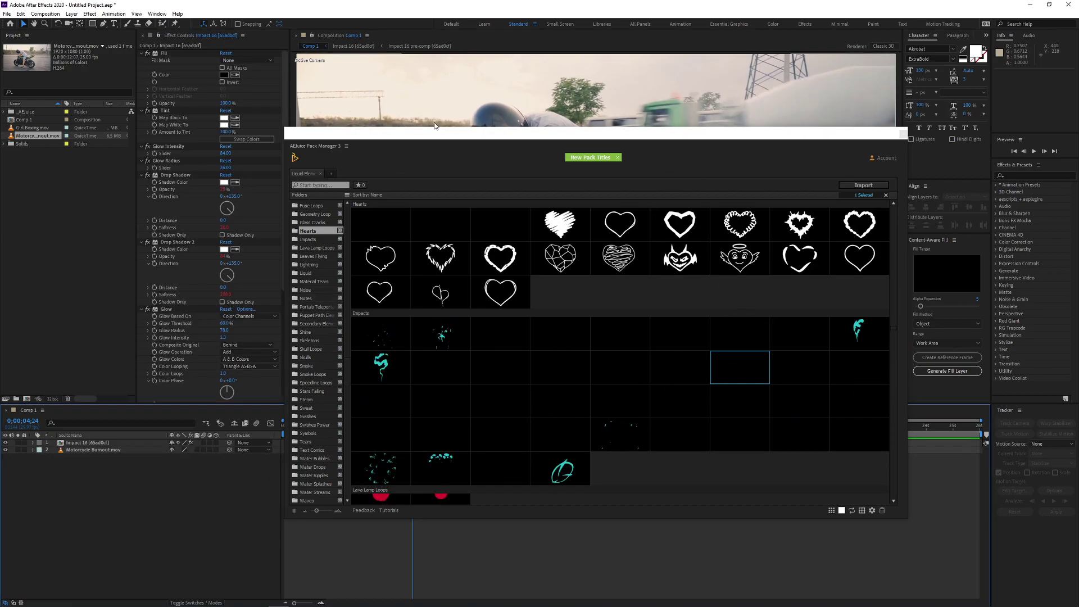
pyautogui.click(903, 133)
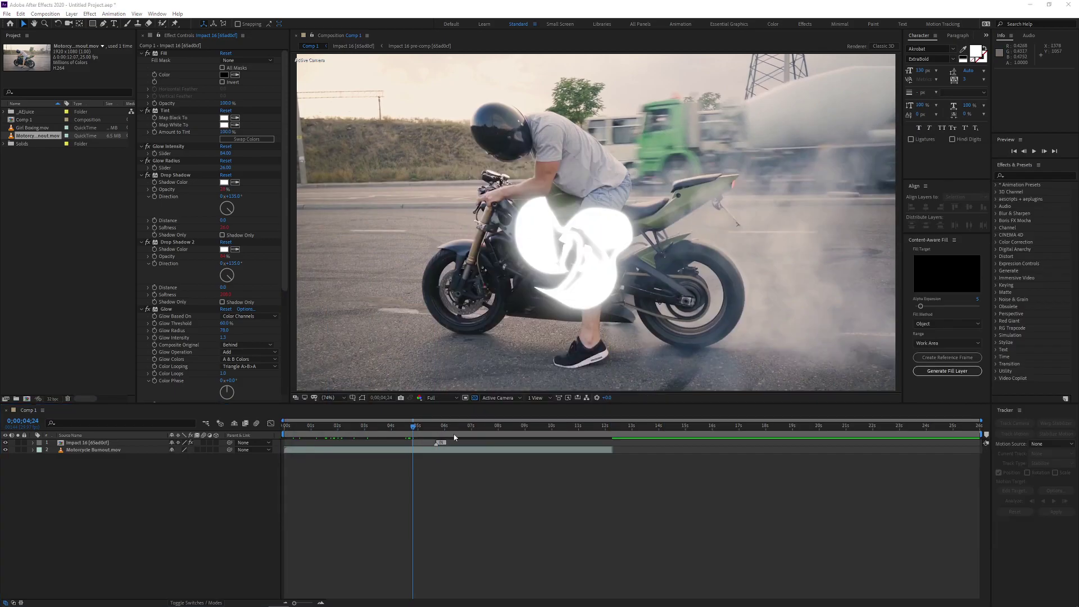
# Place the Impact 16 layer over the motorcycle's rear wheel at about 58% scale and preview it from 0;00;04;11
pyautogui.moveTo(419, 421); pyautogui.dragTo(416, 444)
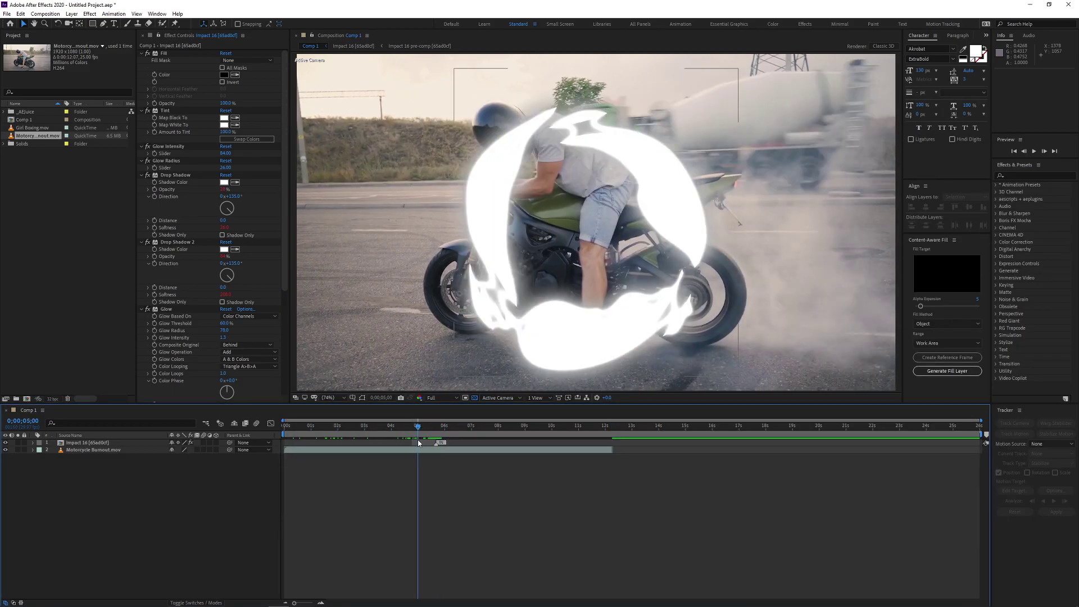
pyautogui.press('pagedown')
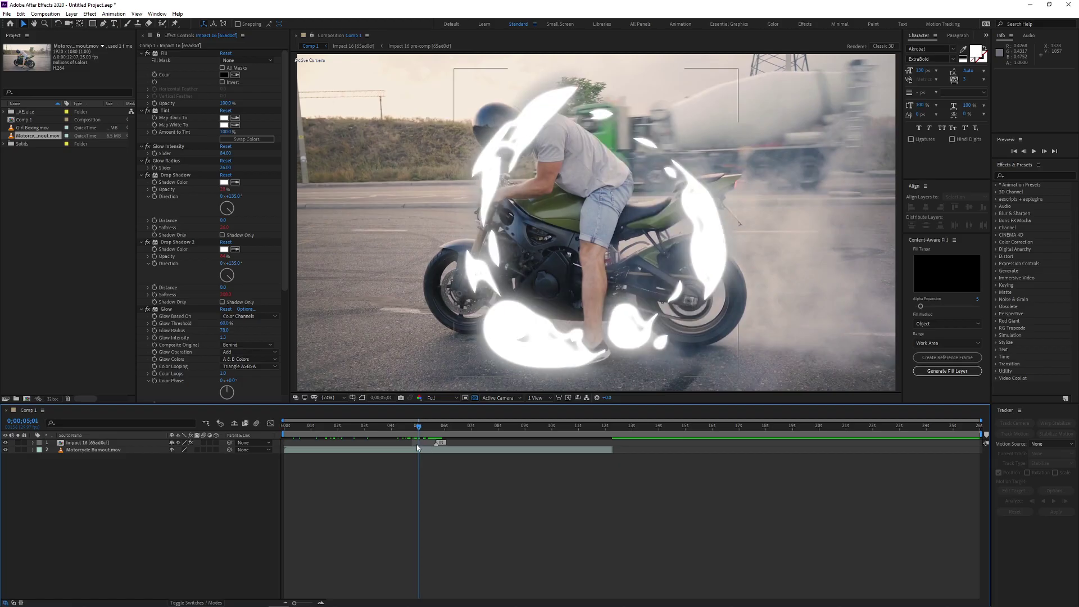
pyautogui.click(415, 432)
pyautogui.moveTo(414, 430); pyautogui.dragTo(418, 432)
pyautogui.click(420, 444)
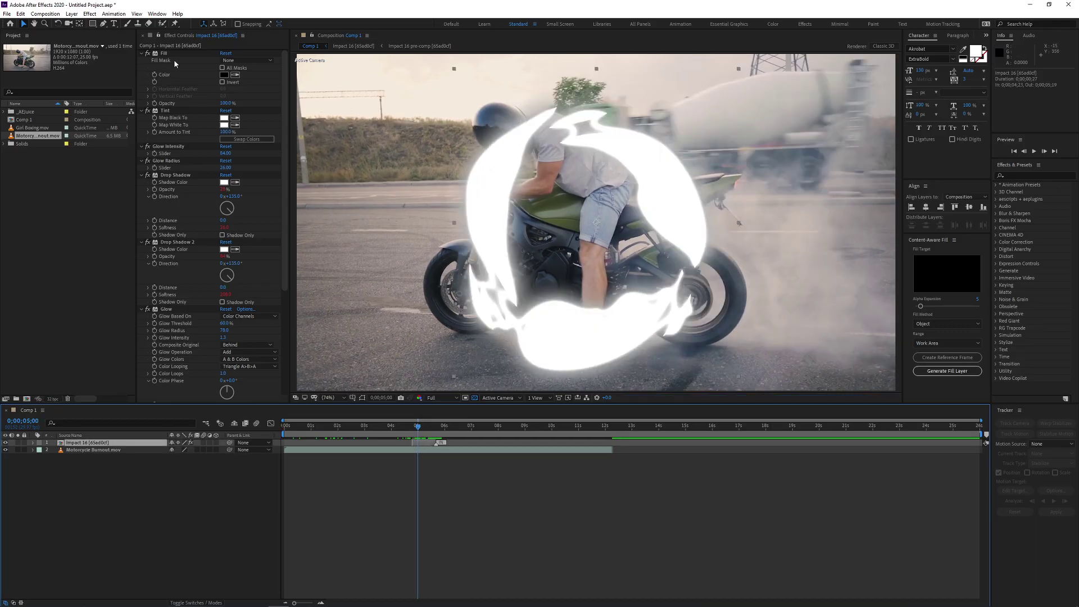
pyautogui.moveTo(635, 218); pyautogui.dragTo(606, 217)
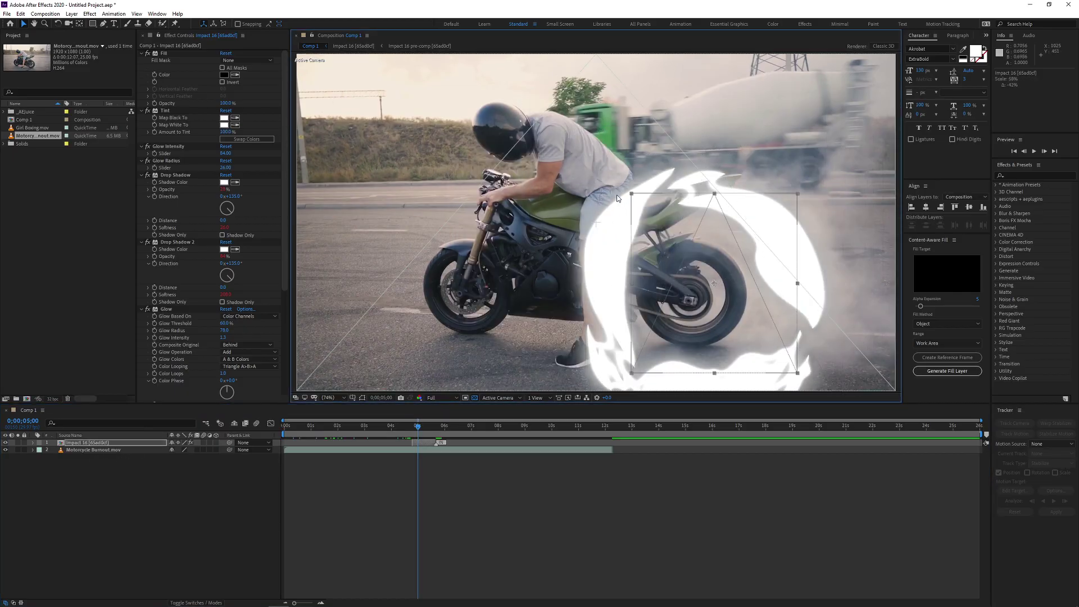
pyautogui.click(402, 429)
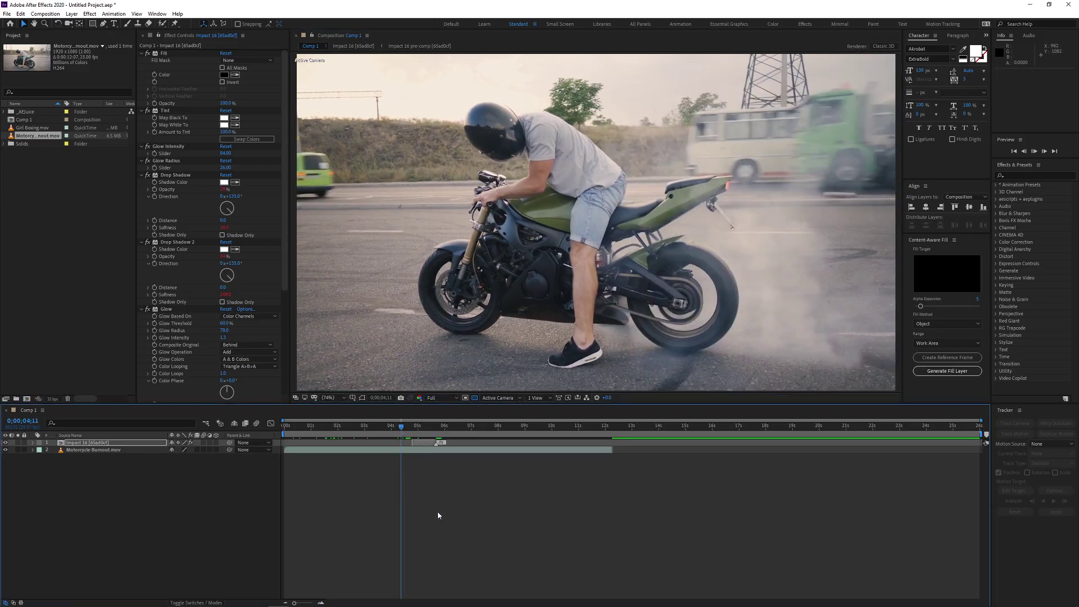
pyautogui.press('space')
# Import the ten elements Impact 13 through Impact 22 from the Impacts category together into Comp 1 at 0;00;05;03
pyautogui.moveTo(426, 432)
pyautogui.mouseDown()
pyautogui.moveTo(413, 433)
pyautogui.moveTo(423, 433)
pyautogui.mouseUp()
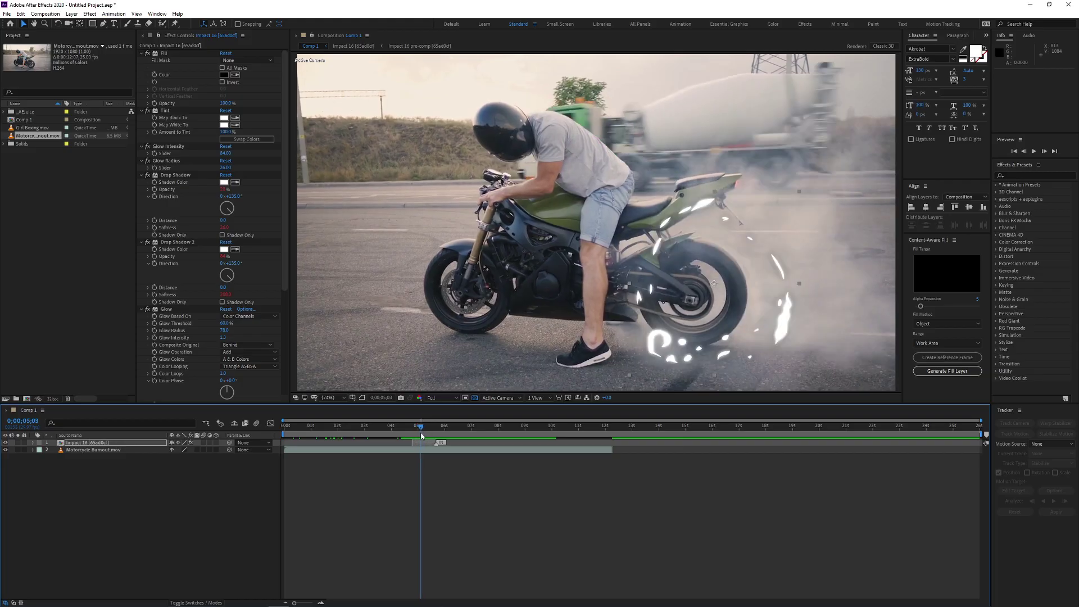
pyautogui.moveTo(1078, 242); pyautogui.dragTo(410, 170)
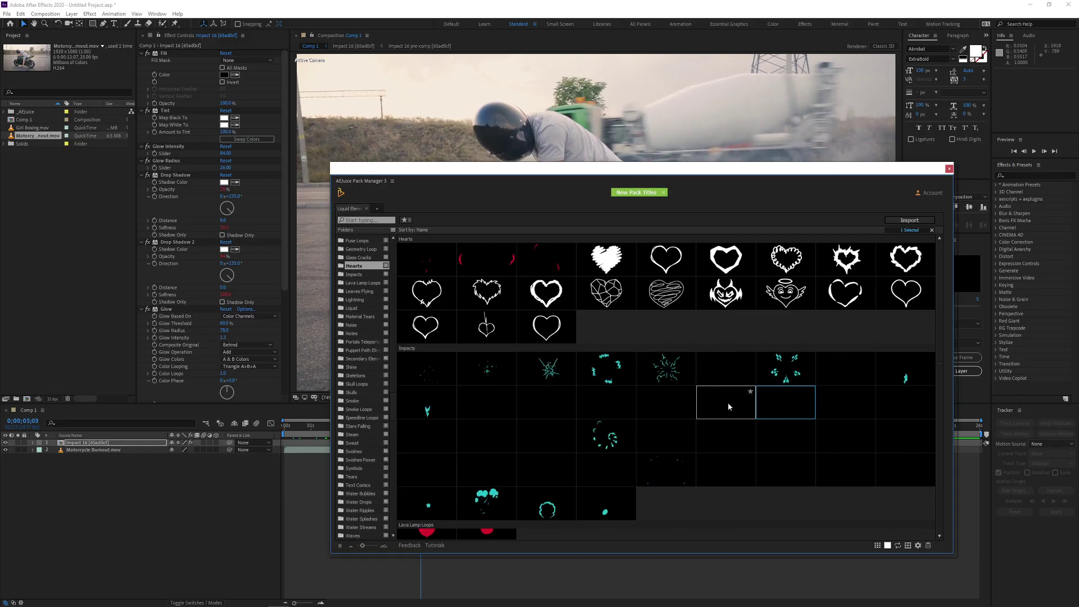
pyautogui.click(605, 404)
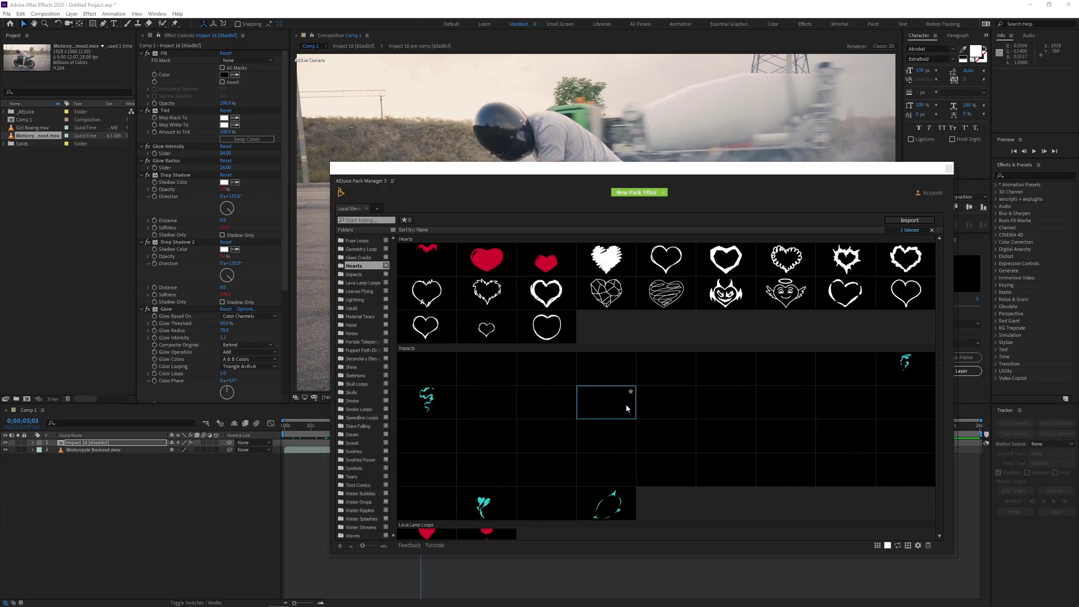
pyautogui.keyDown('shift'); pyautogui.click(606, 436); pyautogui.keyUp('shift')
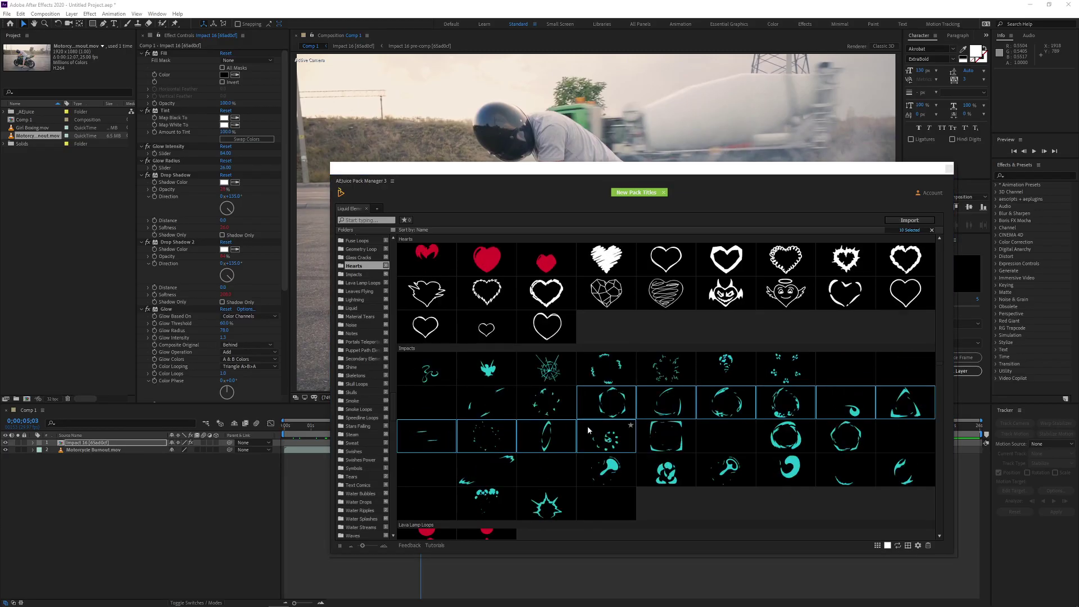
pyautogui.moveTo(574, 168); pyautogui.dragTo(724, 158)
pyautogui.moveTo(743, 404); pyautogui.dragTo(440, 241)
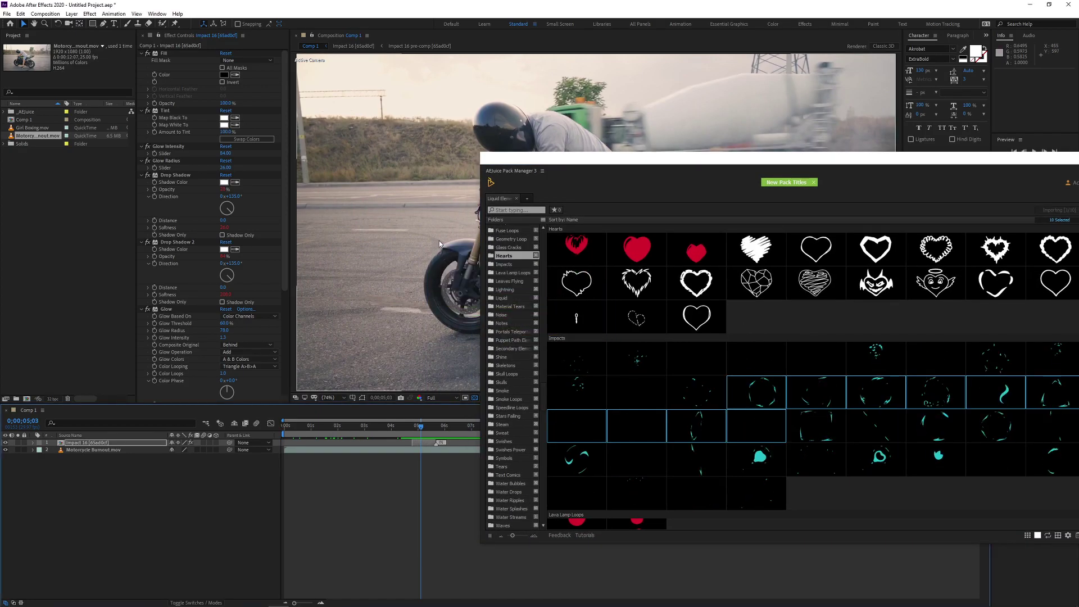
pyautogui.click(472, 569)
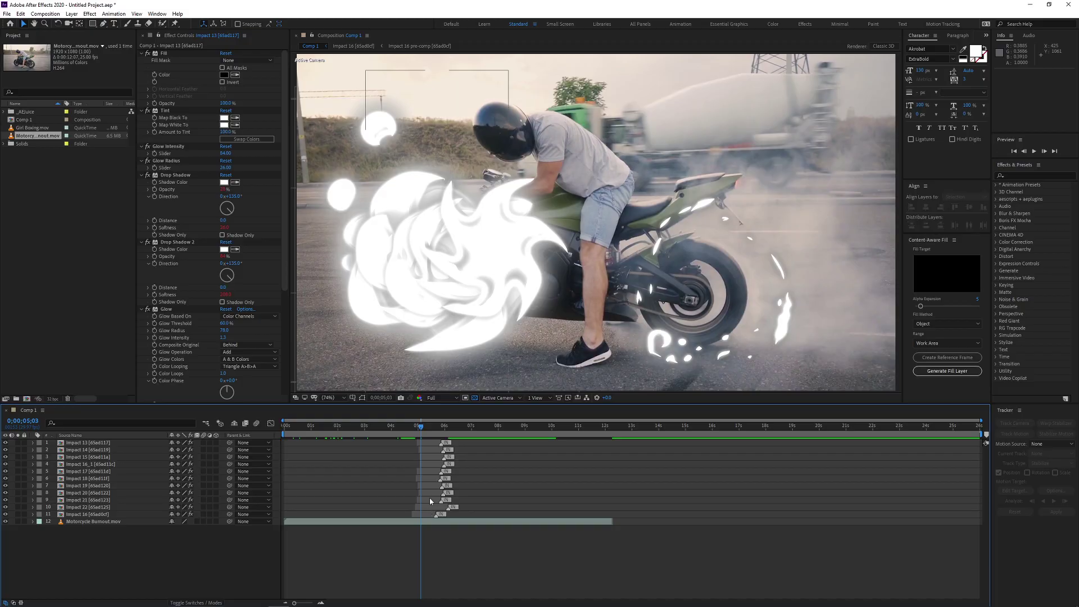
# Hide the layers Impact 13 through Impact 21 and move Impact 22 over the motorcycle's rear wheel
pyautogui.click(85, 500)
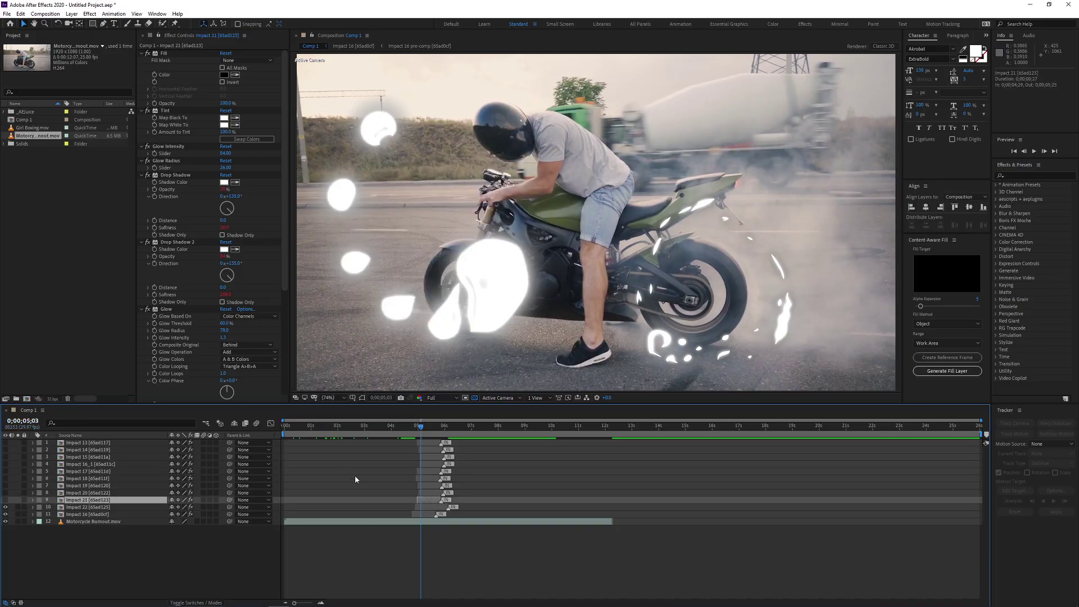
pyautogui.click(429, 508)
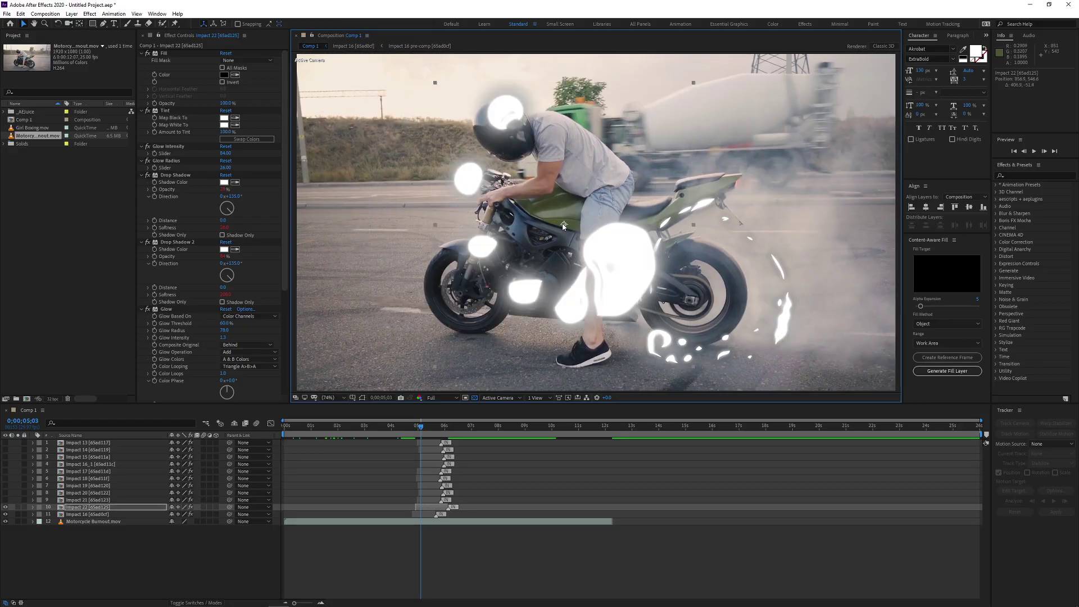
pyautogui.moveTo(710, 293); pyautogui.dragTo(691, 299)
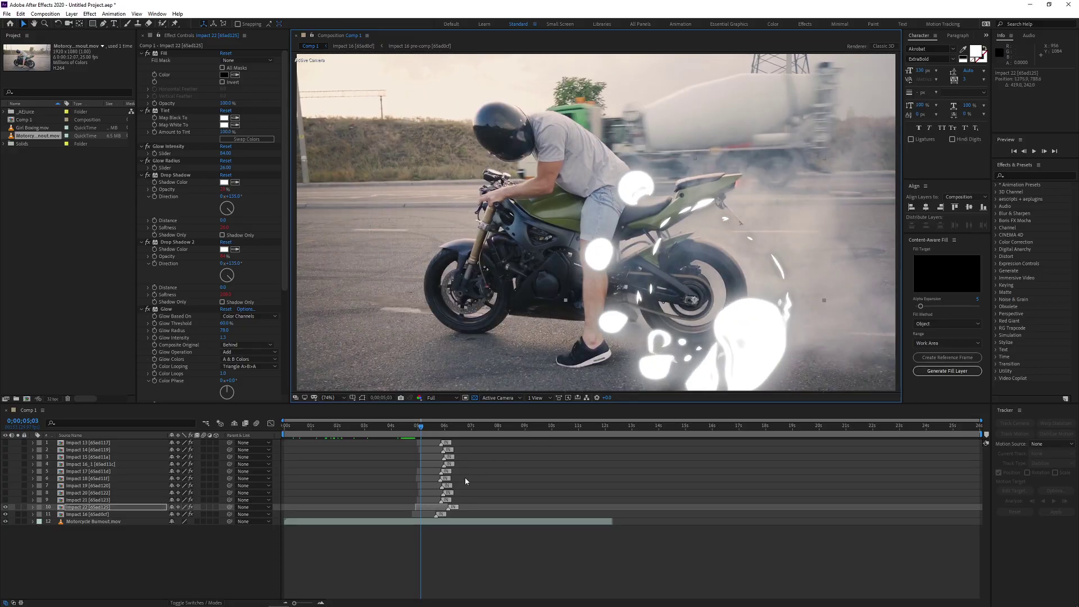
# Show the Impact 21 and Impact 20 layers one at a time and move each over the rear wheel
pyautogui.click(430, 500)
pyautogui.click(5, 500)
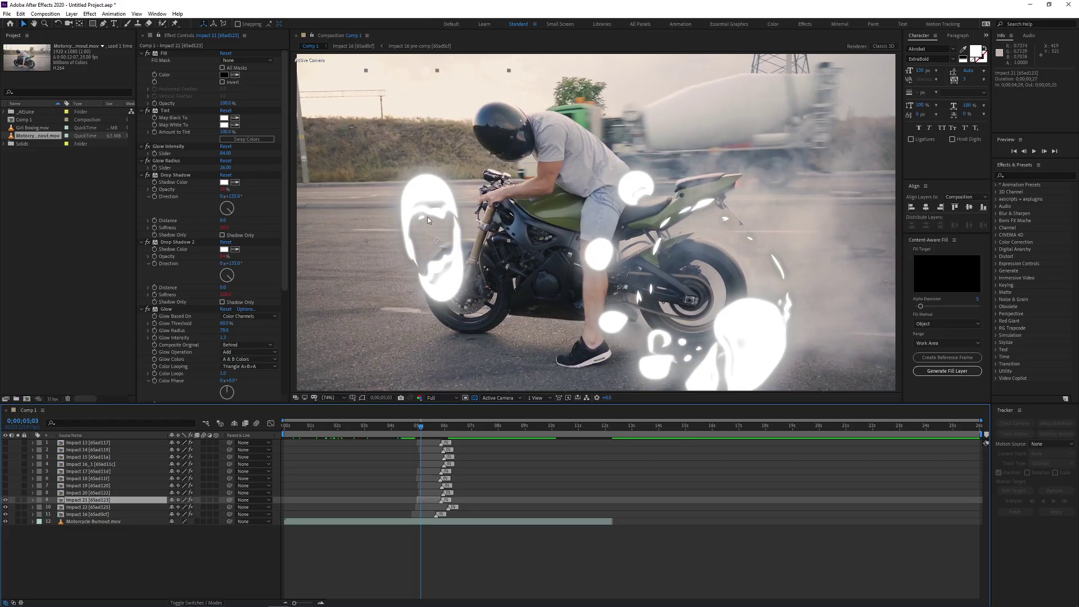
pyautogui.moveTo(461, 235); pyautogui.dragTo(678, 273)
pyautogui.click(88, 493)
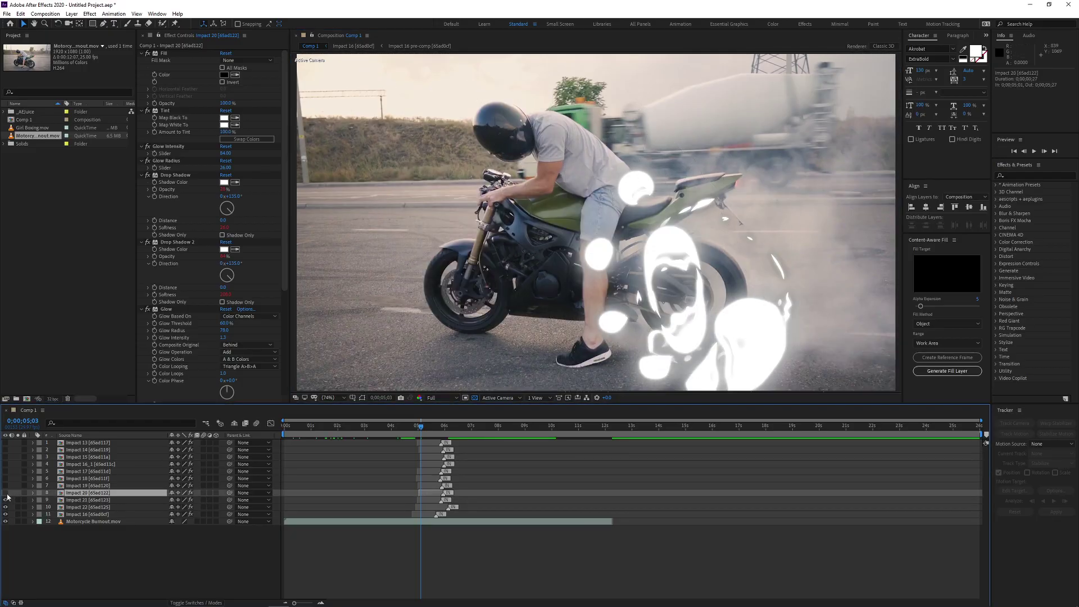
pyautogui.click(5, 492)
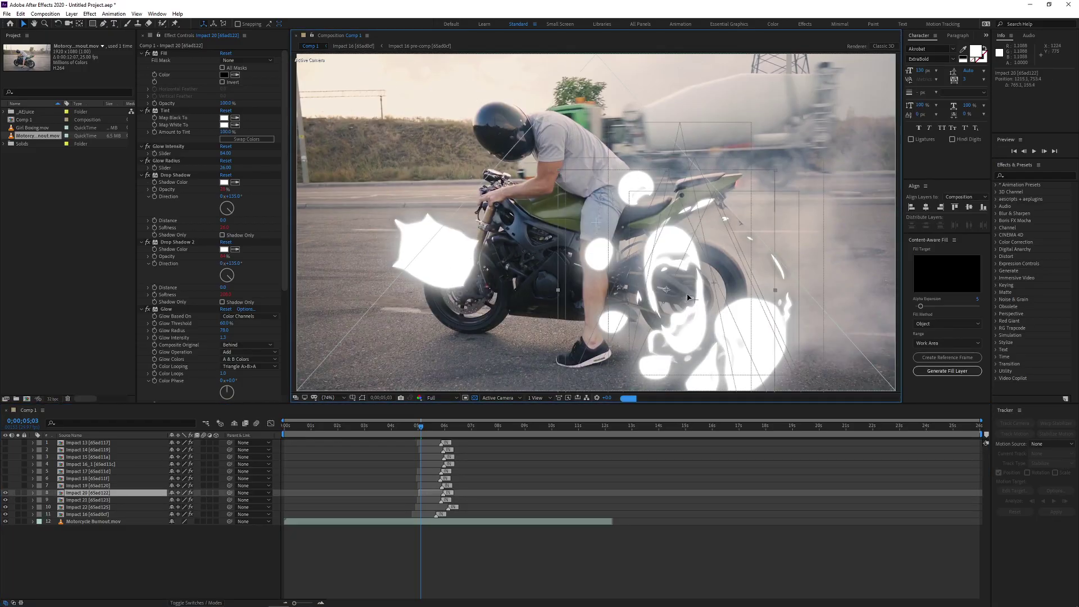
pyautogui.moveTo(466, 262); pyautogui.dragTo(688, 297)
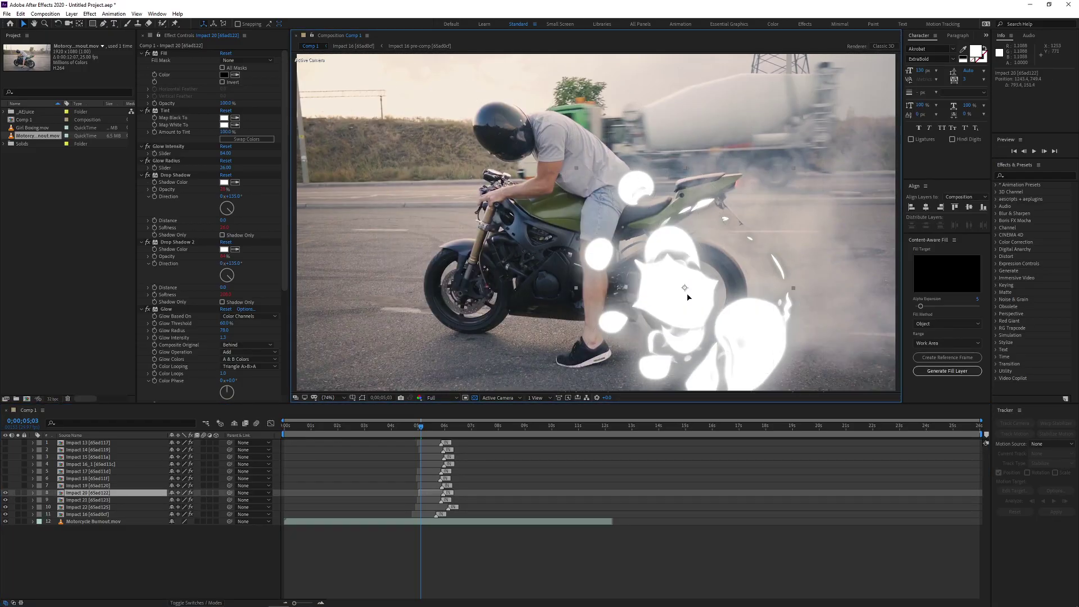
# Show the Impact 19 and Impact 18 layers and place both over the rear wheel
pyautogui.click(5, 485)
pyautogui.hotkey('ctrl', 'Up')
pyautogui.moveTo(440, 236); pyautogui.dragTo(688, 276)
pyautogui.click(5, 478)
pyautogui.click(72, 478)
pyautogui.moveTo(437, 272); pyautogui.dragTo(687, 286)
# Turn on visibility for Impact 17 and Impact 16_1 and move each onto the rear wheel
pyautogui.click(5, 471)
pyautogui.click(72, 471)
pyautogui.moveTo(409, 228); pyautogui.dragTo(643, 281)
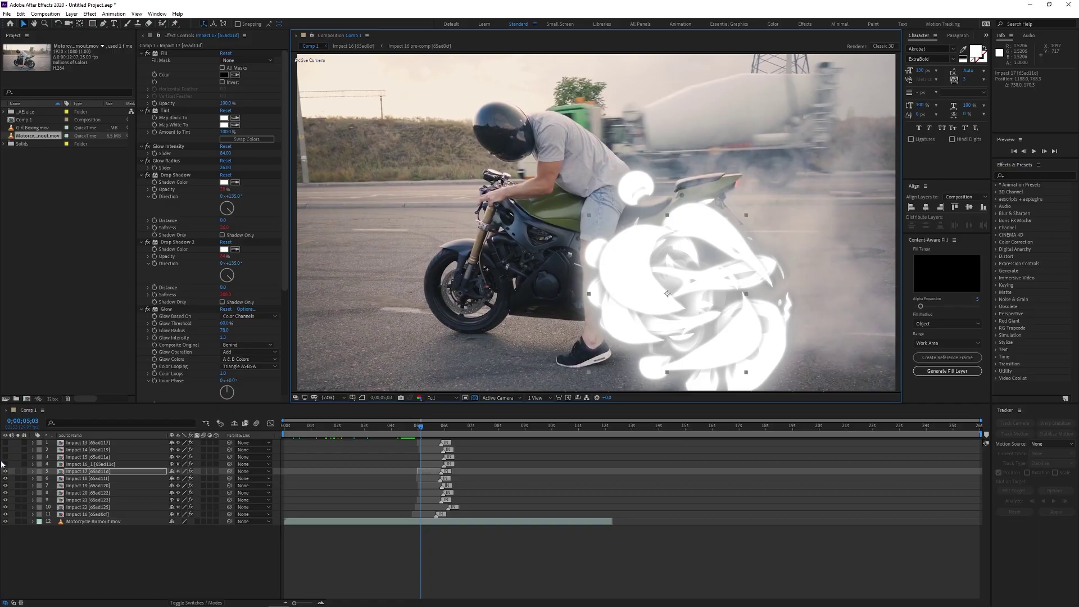
pyautogui.click(5, 464)
pyautogui.click(72, 464)
pyautogui.moveTo(421, 270); pyautogui.dragTo(663, 295)
# Show the remaining layers Impact 15, Impact 14 and Impact 13 and position them over the rear wheel
pyautogui.click(5, 457)
pyautogui.click(72, 457)
pyautogui.click(5, 450)
pyautogui.hotkey('ctrl', 'Up')
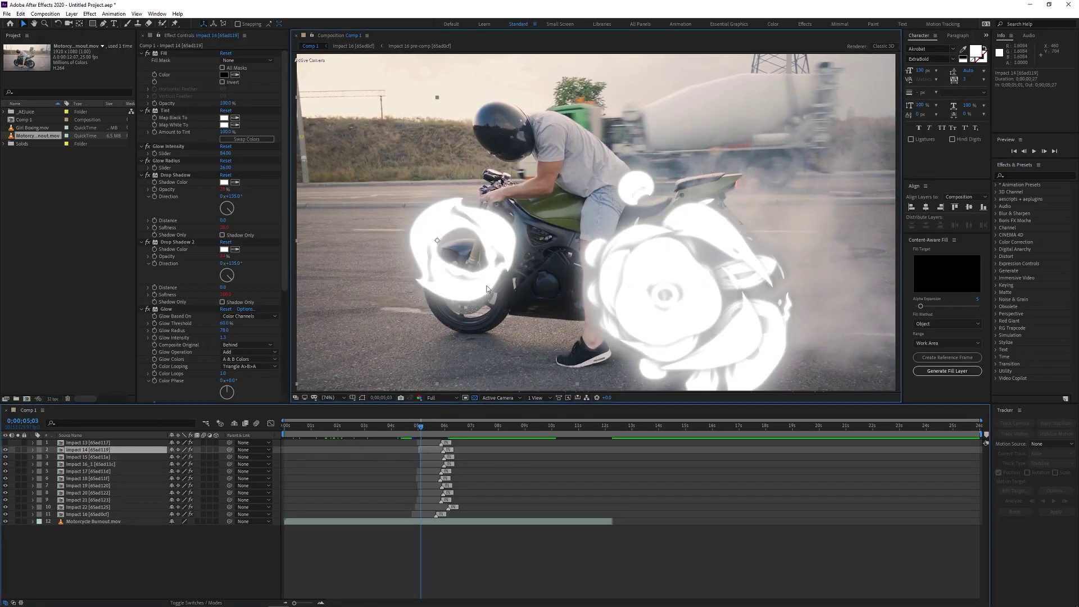
pyautogui.moveTo(444, 239); pyautogui.dragTo(674, 269)
pyautogui.click(5, 442)
pyautogui.hotkey('ctrl', 'Up')
pyautogui.moveTo(416, 239); pyautogui.dragTo(669, 275)
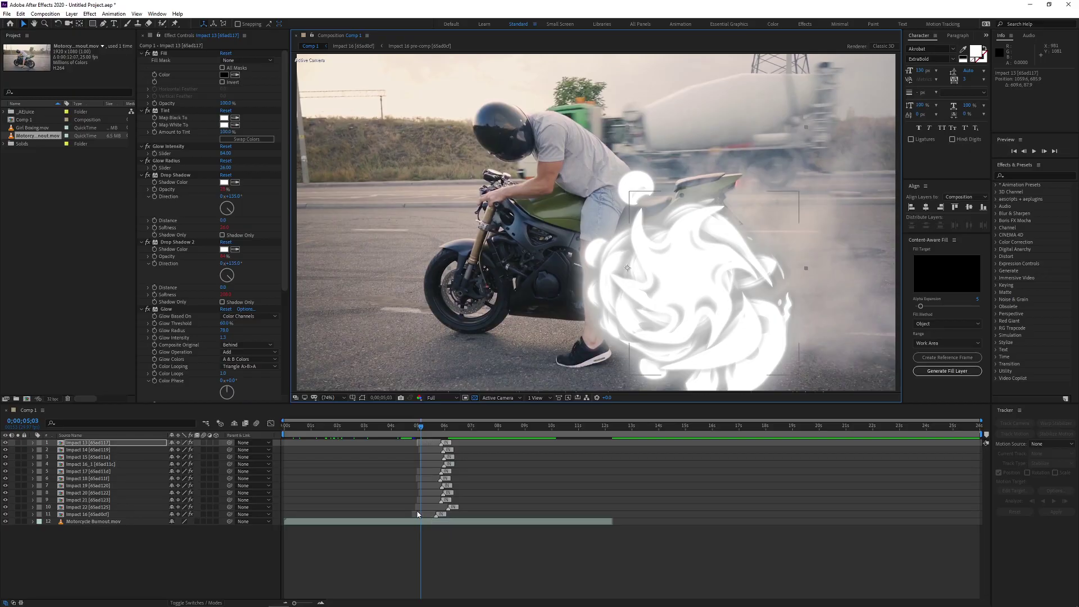
# Shift all eleven Impact layers toward the composition's start and stagger them in time, from Impact 16 first to Impact 13 last
pyautogui.press('=')
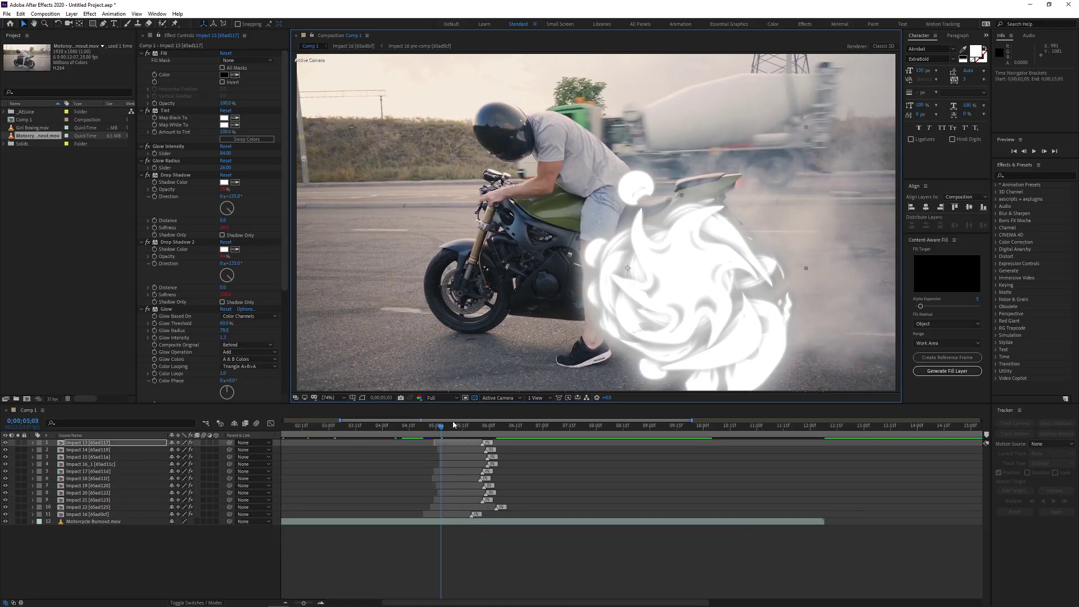
pyautogui.moveTo(454, 422); pyautogui.dragTo(299, 423)
pyautogui.click(566, 516)
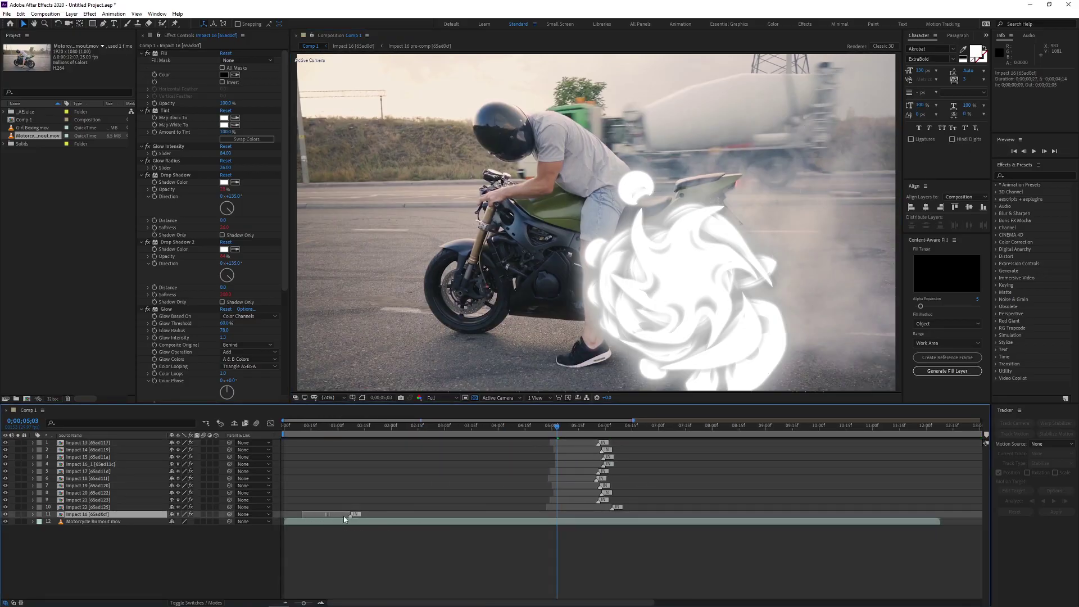
pyautogui.moveTo(565, 508); pyautogui.dragTo(377, 510)
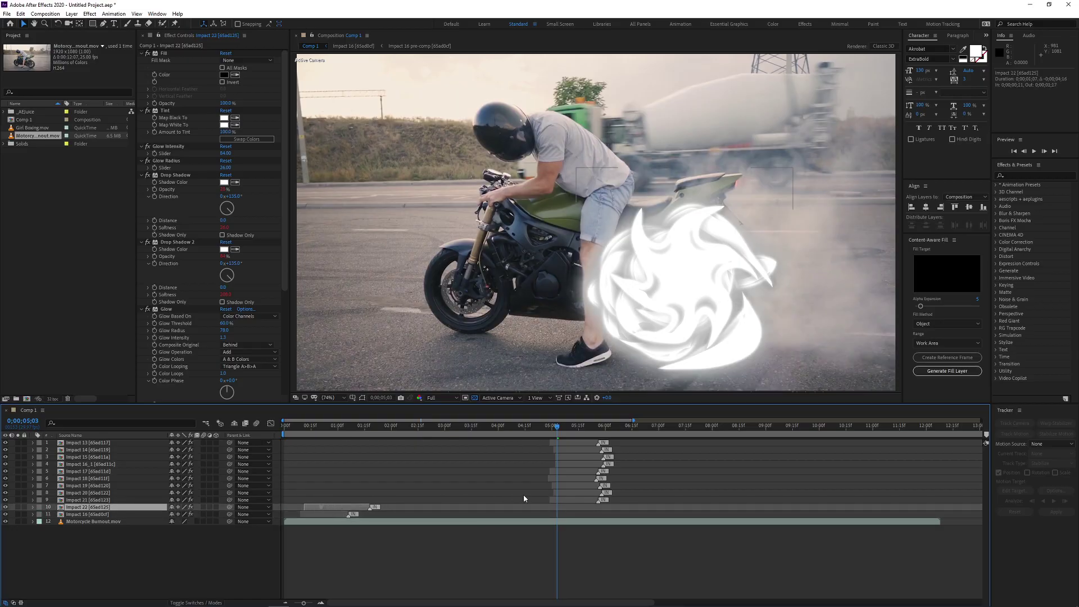
pyautogui.moveTo(585, 501); pyautogui.dragTo(404, 501)
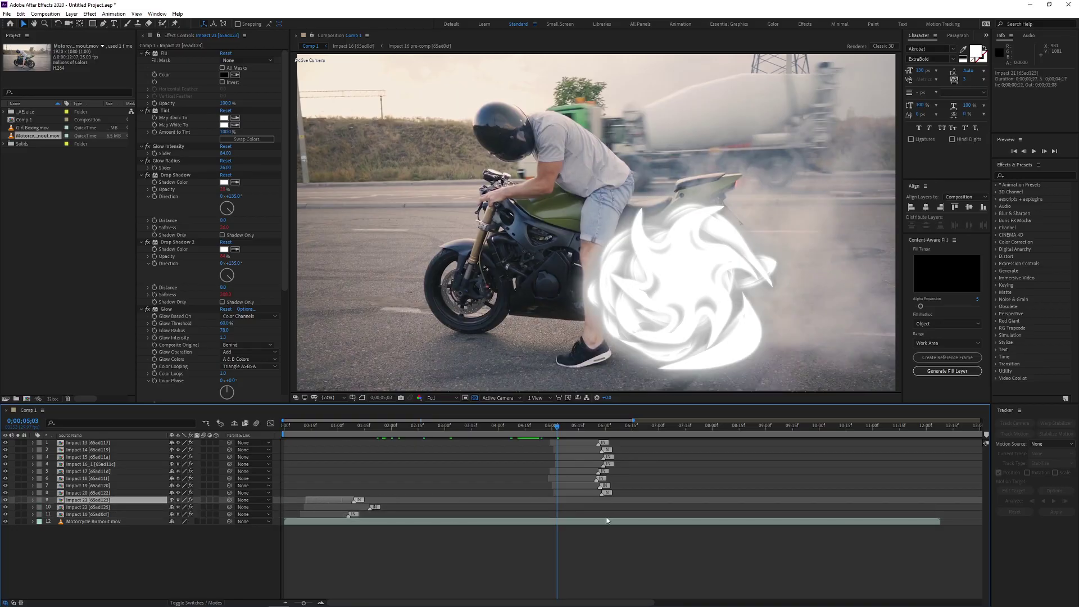
pyautogui.moveTo(579, 494); pyautogui.dragTo(337, 495)
pyautogui.moveTo(565, 487); pyautogui.dragTo(340, 488)
pyautogui.moveTo(571, 479); pyautogui.dragTo(383, 472)
pyautogui.moveTo(562, 465); pyautogui.dragTo(366, 465)
pyautogui.moveTo(562, 457); pyautogui.dragTo(367, 458)
pyautogui.moveTo(568, 450); pyautogui.dragTo(396, 448)
# Preview the sequence and spread the layers Impact 22 through Impact 13 further apart in time, with Impact 13 starting at 0;00;03;12
pyautogui.press('space')
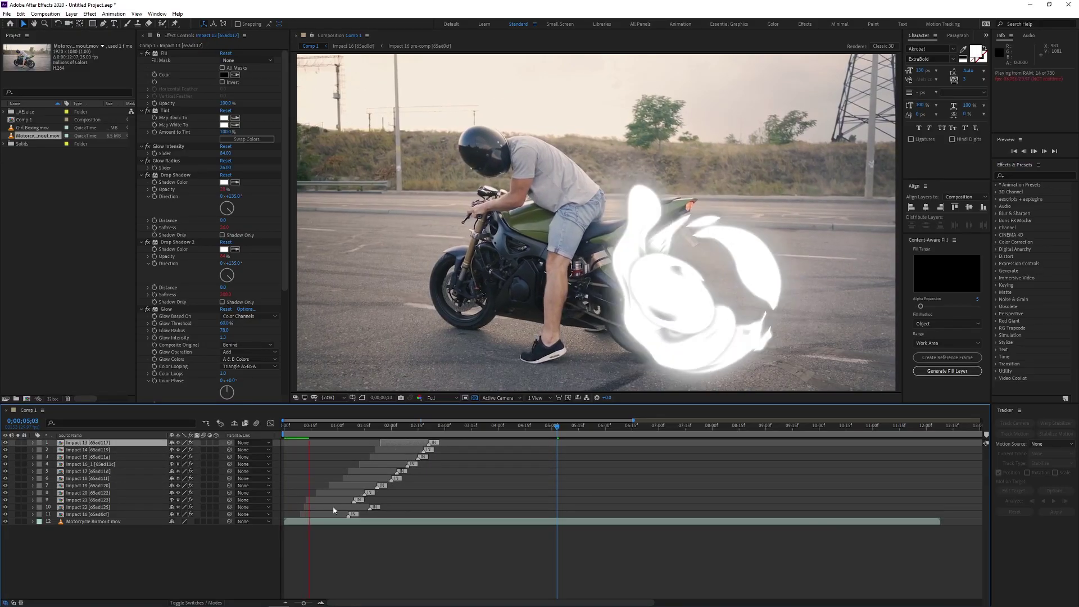
pyautogui.moveTo(333, 509); pyautogui.dragTo(364, 500)
pyautogui.moveTo(361, 493); pyautogui.dragTo(389, 492)
pyautogui.moveTo(356, 486); pyautogui.dragTo(396, 478)
pyautogui.moveTo(380, 471); pyautogui.dragTo(425, 469)
pyautogui.moveTo(387, 464); pyautogui.dragTo(442, 464)
pyautogui.moveTo(394, 457); pyautogui.dragTo(461, 457)
pyautogui.moveTo(401, 450); pyautogui.dragTo(496, 449)
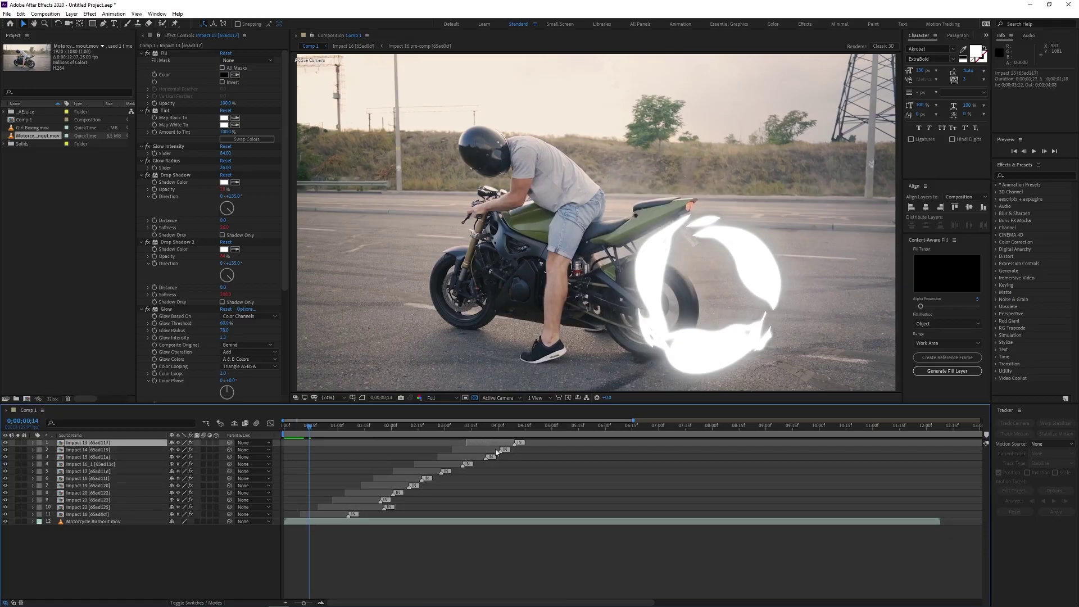
# Save the project as Glowing Animation in the Glowing lines Animation - New and Fast Way folder
pyautogui.hotkey('ctrl', 's')
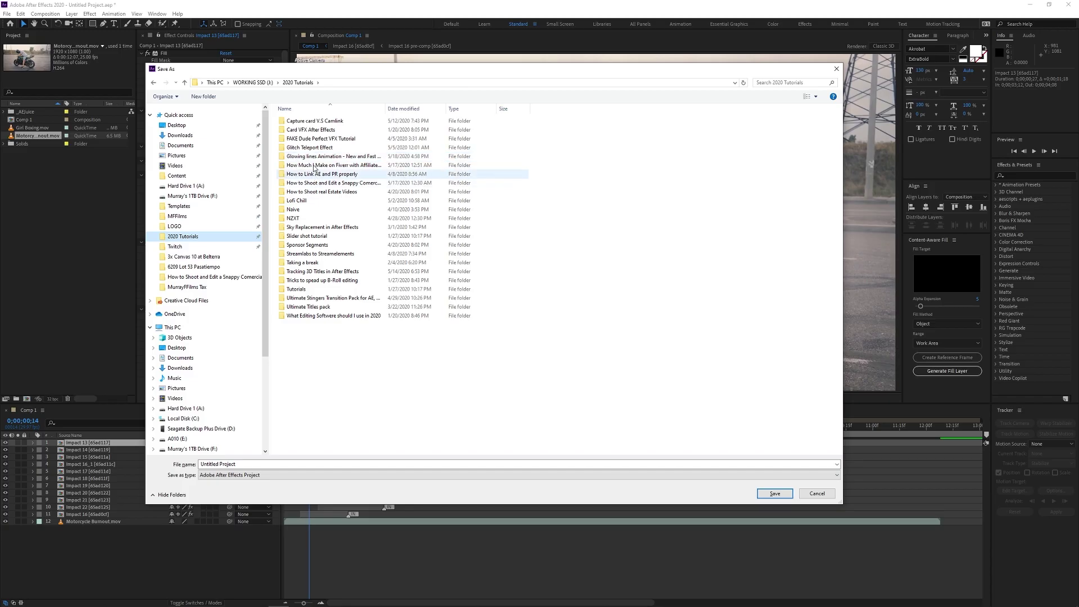
pyautogui.doubleClick(321, 157)
pyautogui.write('Glowing Animation')
pyautogui.press('Return')
# Preview the staggered animation and reposition the Impact 16 element on the rear wheel
pyautogui.press('space')
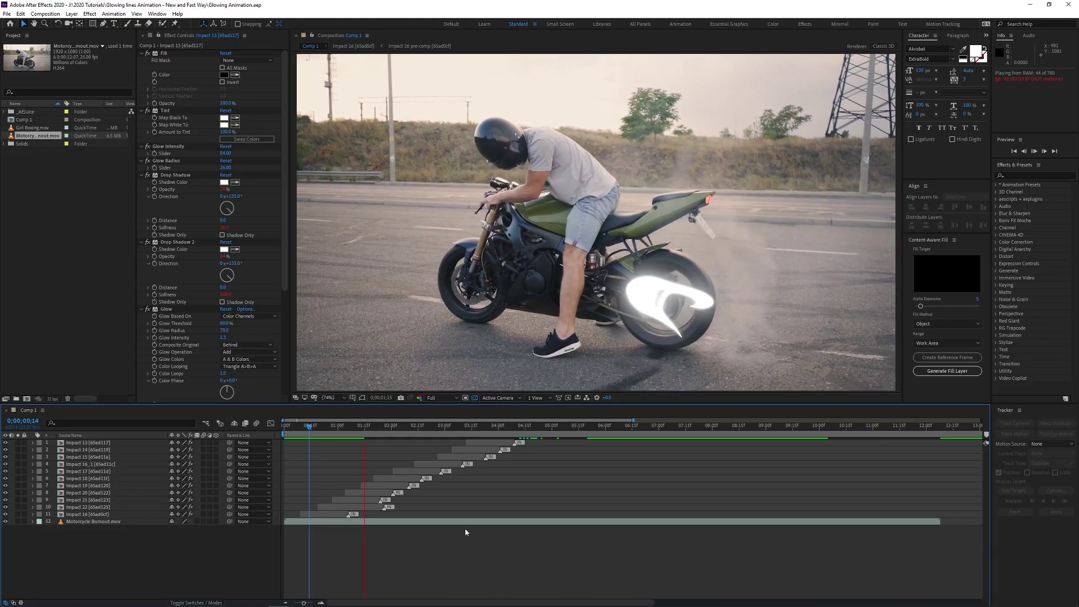
pyautogui.click(691, 317)
pyautogui.moveTo(691, 318); pyautogui.dragTo(636, 335)
# Reposition Impact 22 on the rear wheel at 0;00;00;22 and set its scale to 52%
pyautogui.moveTo(317, 428); pyautogui.dragTo(325, 431)
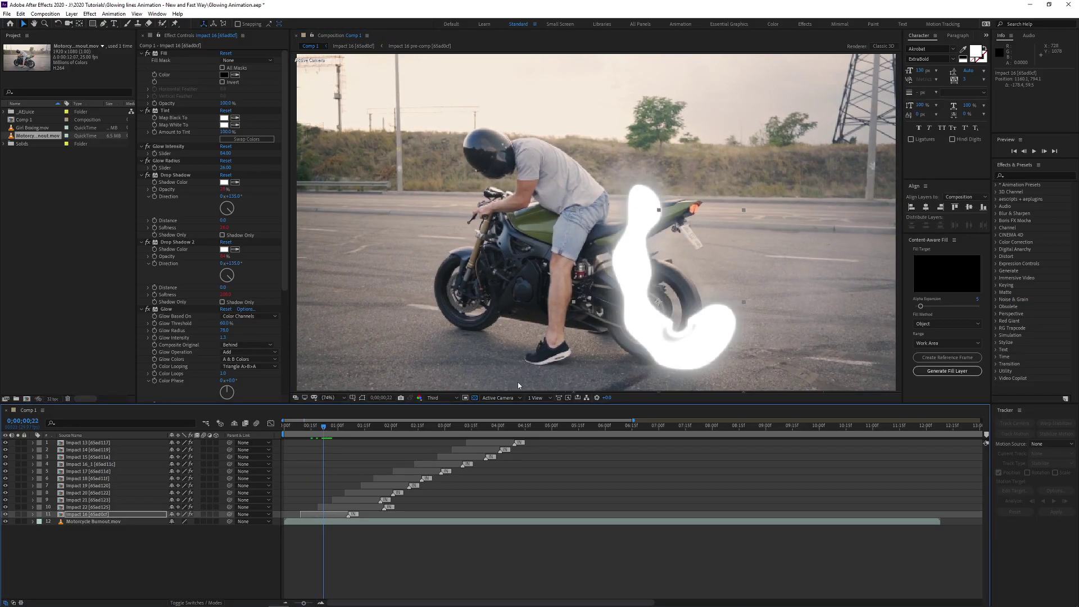
pyautogui.click(332, 507)
pyautogui.moveTo(652, 326); pyautogui.dragTo(612, 336)
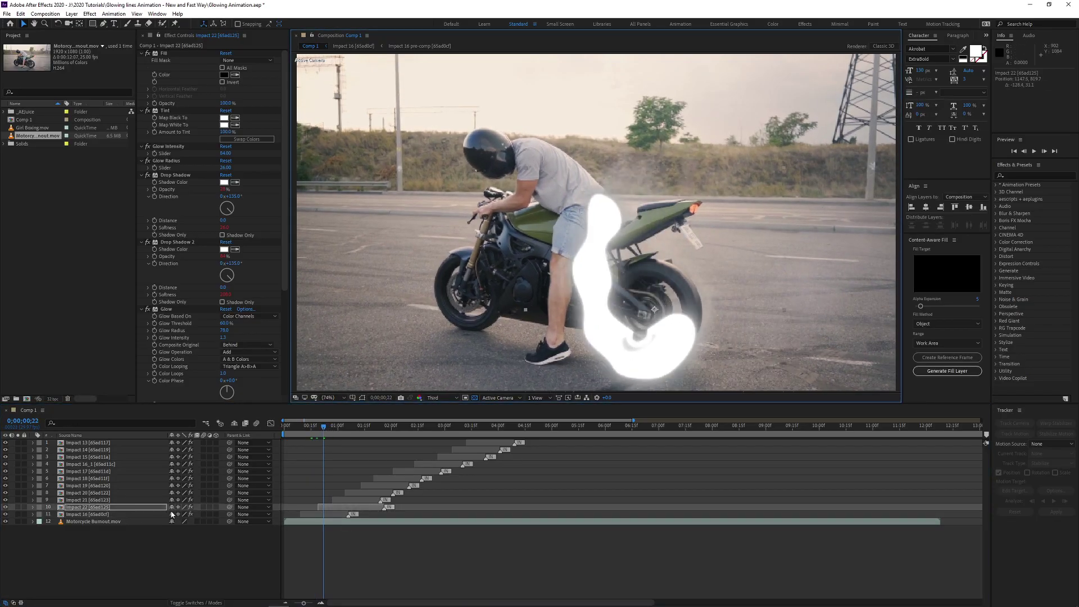
pyautogui.press('s')
pyautogui.moveTo(191, 514); pyautogui.dragTo(179, 514)
# Reduce the Impact 16 layer's scale to about 39%
pyautogui.moveTo(323, 427); pyautogui.dragTo(309, 427)
pyautogui.click(317, 521)
pyautogui.press('s')
pyautogui.moveTo(181, 528); pyautogui.dragTo(172, 528)
# Move Impact 21 onto the rear wheel and set its scale to 81%
pyautogui.moveTo(310, 426); pyautogui.dragTo(336, 427)
pyautogui.click(360, 500)
pyautogui.moveTo(680, 292); pyautogui.dragTo(657, 308)
pyautogui.moveTo(337, 428); pyautogui.dragTo(345, 429)
pyautogui.press('s')
pyautogui.moveTo(182, 507); pyautogui.dragTo(171, 507)
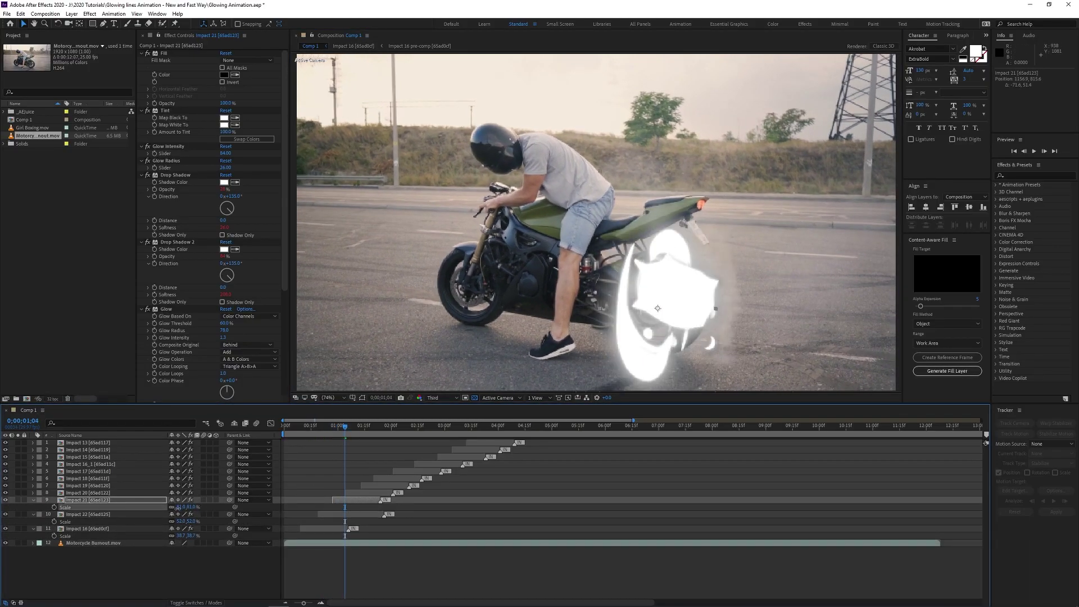
# Fit Impact 20 and Impact 19 to the rear wheel, scaling them to 55% and 63%
pyautogui.click(360, 492)
pyautogui.moveTo(345, 428); pyautogui.dragTo(352, 429)
pyautogui.press('s')
pyautogui.click(382, 486)
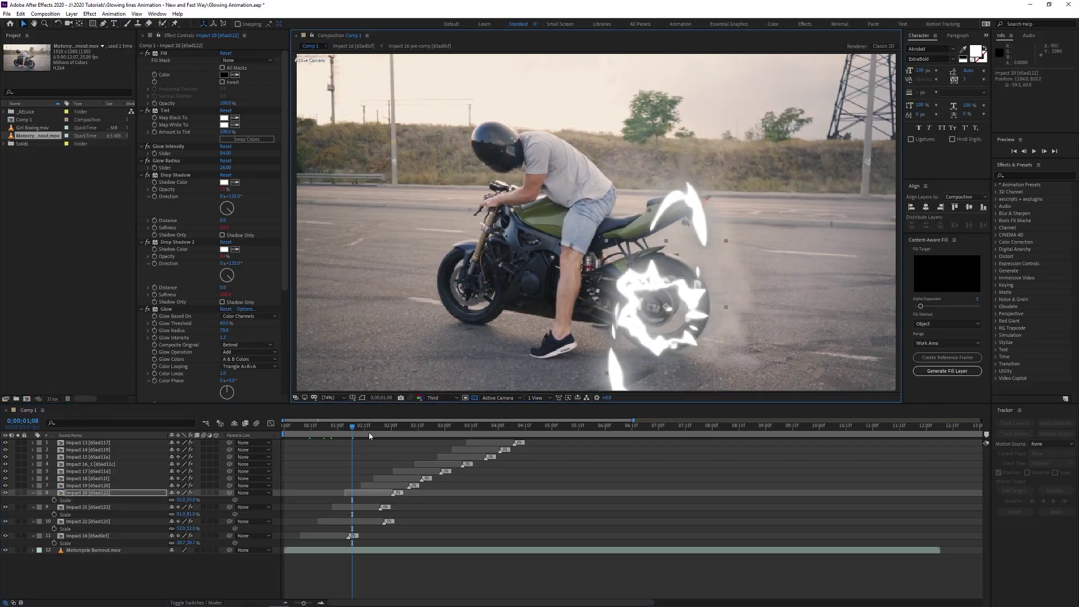
pyautogui.press('i')
pyautogui.press('s')
pyautogui.moveTo(172, 493); pyautogui.dragTo(163, 493)
# Scale Impact 18 to 61% and recentre it on the rear wheel at 0;00;01;25
pyautogui.moveTo(369, 427); pyautogui.dragTo(382, 428)
pyautogui.click(392, 479)
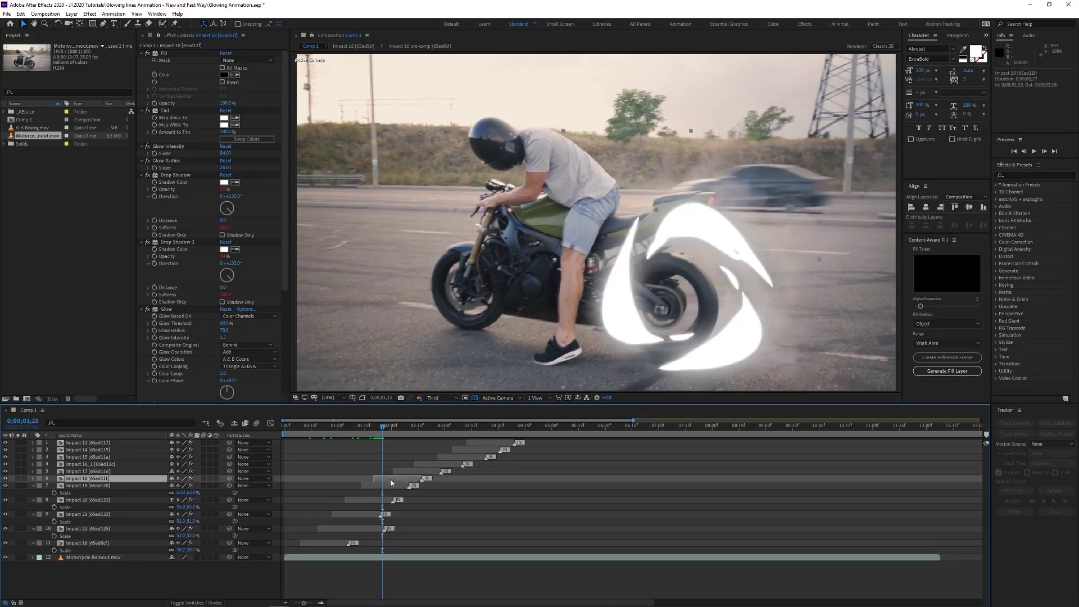
pyautogui.press('s')
pyautogui.moveTo(181, 485); pyautogui.dragTo(159, 485)
pyautogui.moveTo(688, 272); pyautogui.dragTo(668, 298)
# Scale Impact 17 to 62% and reposition it over the rear wheel
pyautogui.moveTo(382, 428); pyautogui.dragTo(406, 428)
pyautogui.hotkey('ctrl', 'Up')
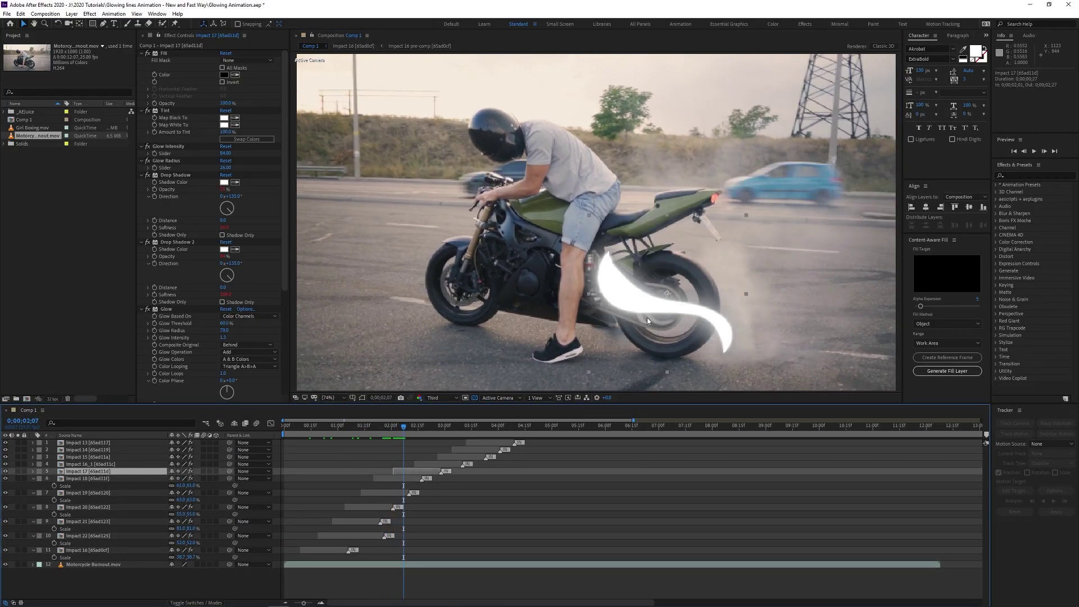
pyautogui.press('s')
pyautogui.moveTo(636, 312); pyautogui.dragTo(537, 282)
pyautogui.moveTo(381, 427); pyautogui.dragTo(399, 429)
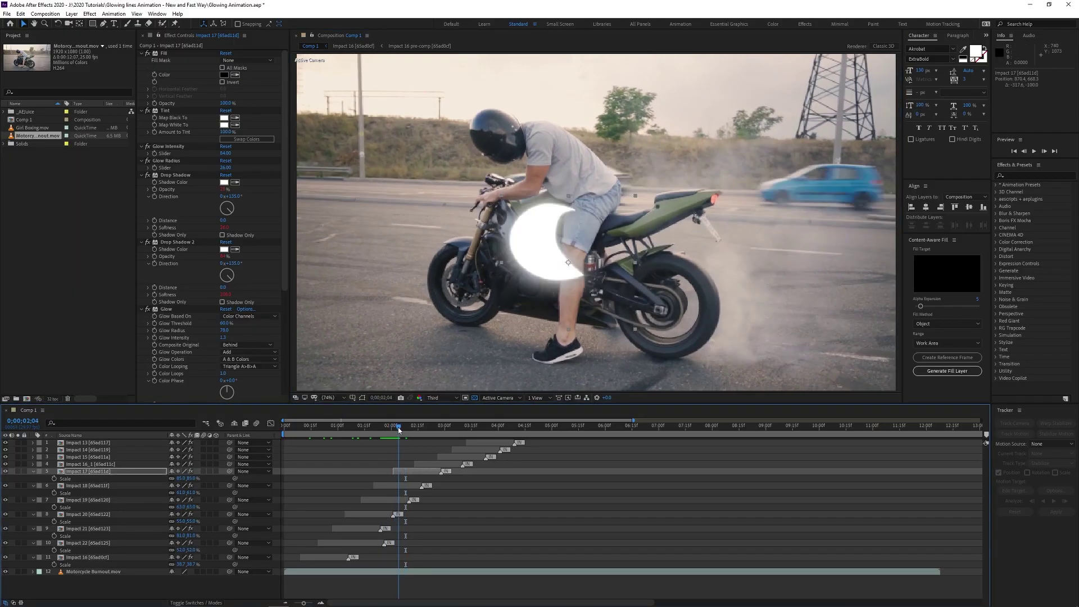
pyautogui.moveTo(547, 260); pyautogui.dragTo(526, 283)
pyautogui.moveTo(184, 478); pyautogui.dragTo(170, 478)
pyautogui.moveTo(534, 270); pyautogui.dragTo(628, 267)
# Scale Impact 16_1 to 38% and fit it to the rear wheel at 0;00;02;19
pyautogui.moveTo(399, 427); pyautogui.dragTo(425, 429)
pyautogui.click(431, 464)
pyautogui.press('s')
pyautogui.moveTo(182, 471); pyautogui.dragTo(148, 471)
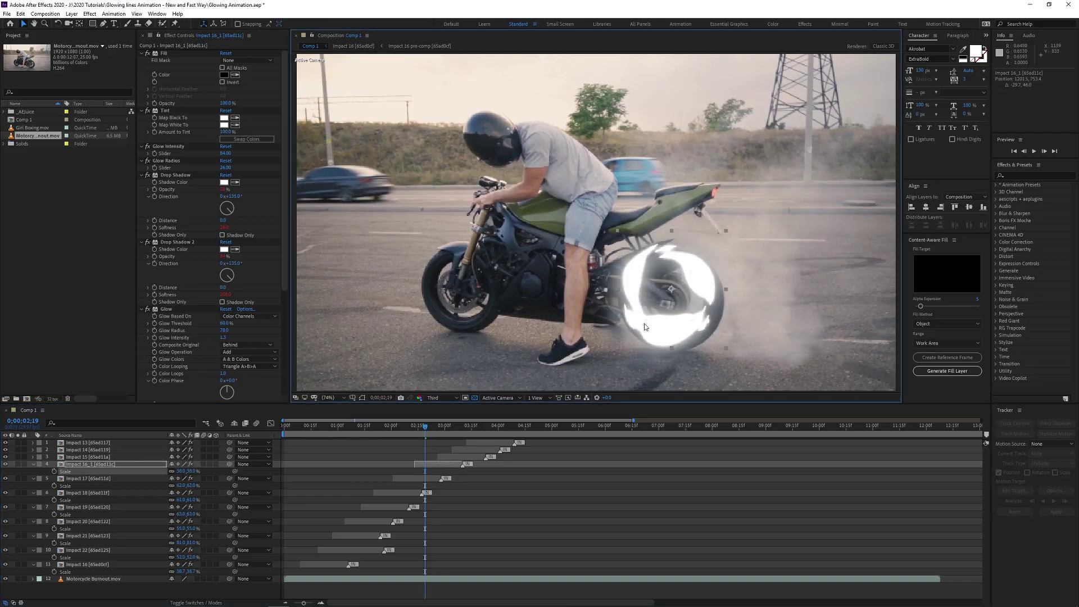
# Scale Impact 15 to 39% and recentre it on the rear wheel
pyautogui.moveTo(425, 429); pyautogui.dragTo(447, 429)
pyautogui.click(449, 456)
pyautogui.press('s')
pyautogui.moveTo(181, 464); pyautogui.dragTo(147, 463)
pyautogui.moveTo(641, 315); pyautogui.dragTo(643, 335)
# Scale Impact 14 to 41% and recentre it on the rear wheel
pyautogui.moveTo(447, 427); pyautogui.dragTo(460, 427)
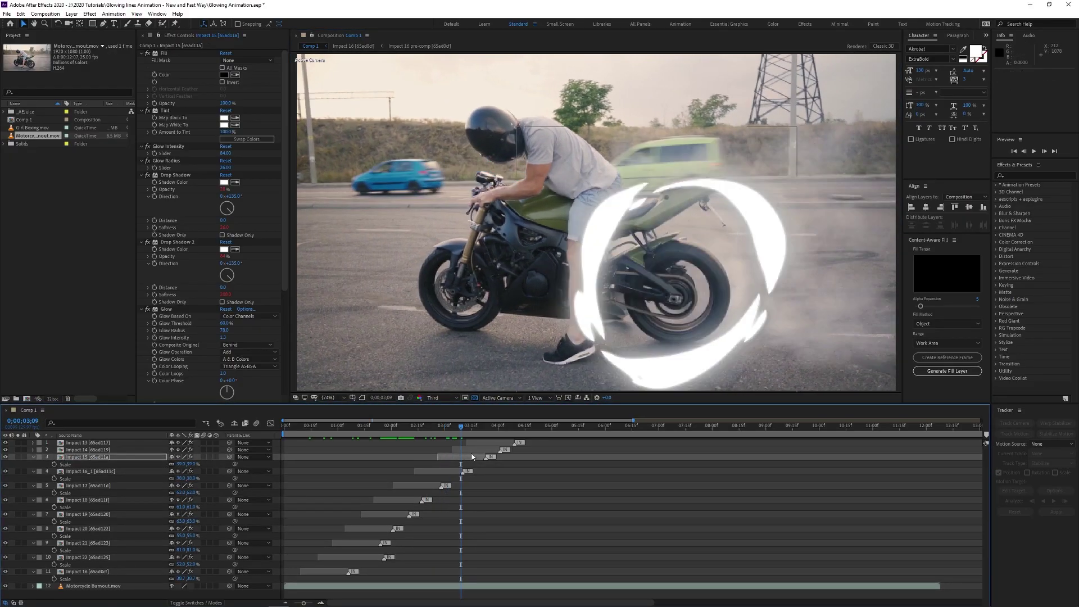
pyautogui.click(474, 450)
pyautogui.press('s')
pyautogui.moveTo(181, 456); pyautogui.dragTo(148, 456)
pyautogui.moveTo(627, 319); pyautogui.dragTo(640, 340)
# Scale Impact 13 to 51%, centre it on the rear wheel at 0;00;03;20, and save the project
pyautogui.moveTo(461, 427); pyautogui.dragTo(479, 427)
pyautogui.click(489, 443)
pyautogui.press('s')
pyautogui.moveTo(181, 450); pyautogui.dragTo(153, 450)
pyautogui.moveTo(646, 321); pyautogui.dragTo(657, 338)
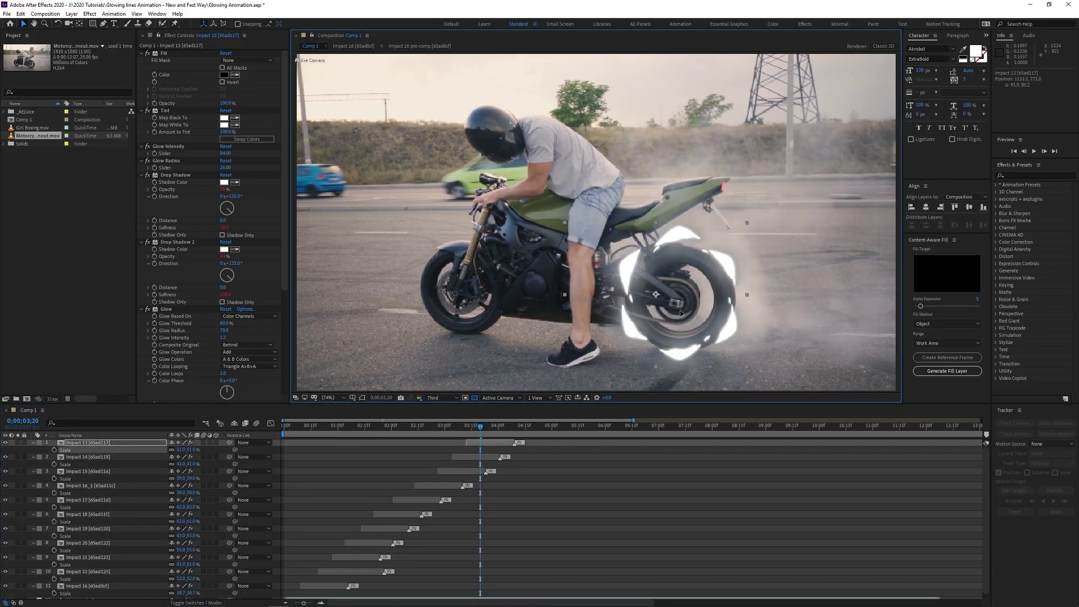
pyautogui.hotkey('ctrl', 's')
# Preview the sequence of rear-wheel impacts and scrub back through it to review the animation
pyautogui.moveTo(480, 428); pyautogui.dragTo(391, 475)
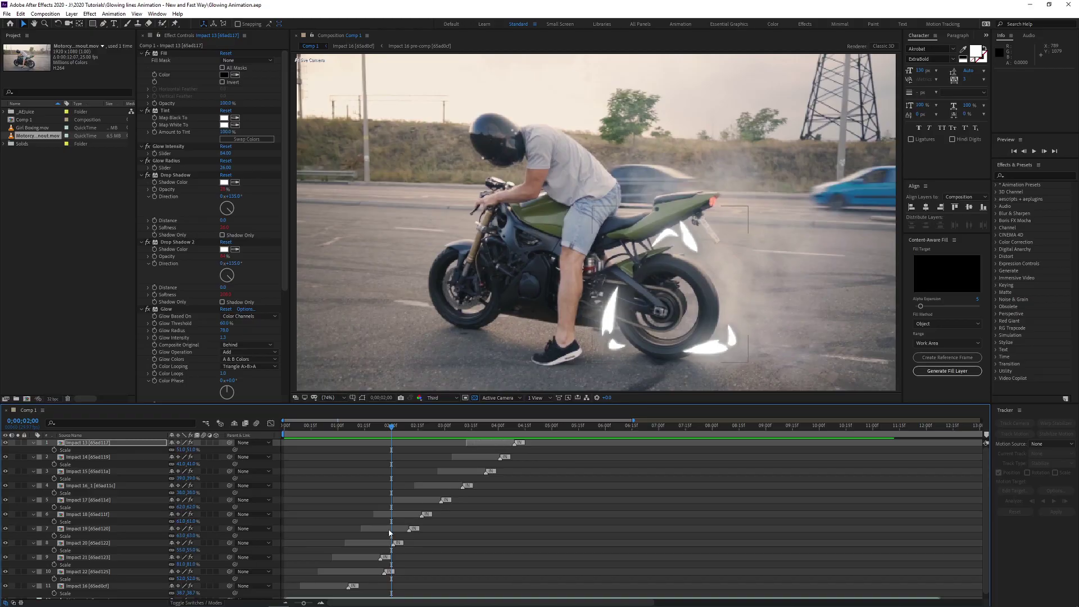
pyautogui.moveTo(386, 428); pyautogui.dragTo(362, 430)
pyautogui.press('space')
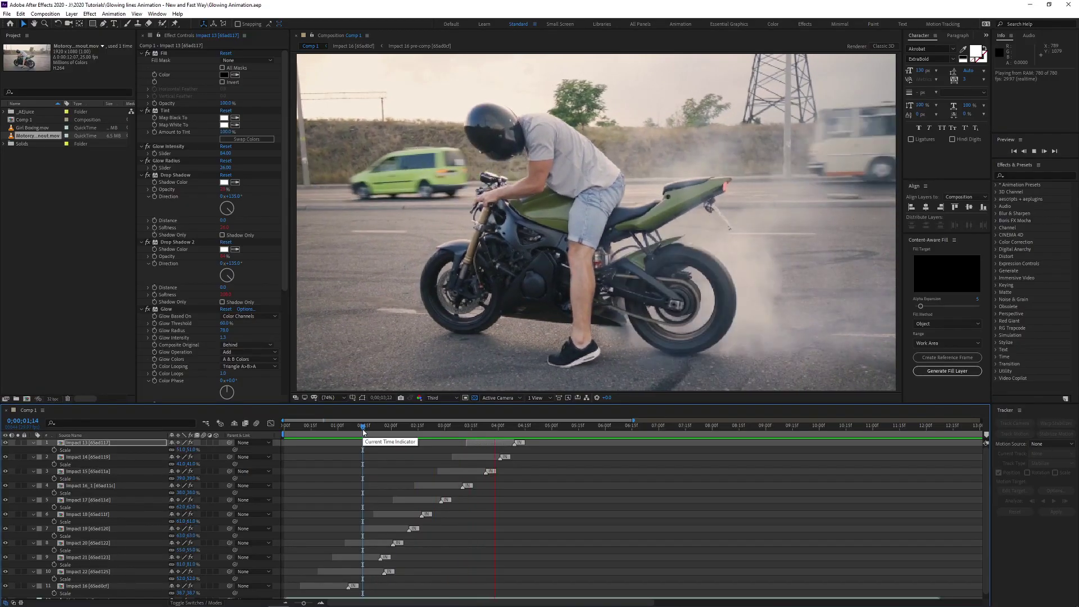
pyautogui.press('space')
pyautogui.moveTo(448, 425); pyautogui.dragTo(400, 435)
pyautogui.click(366, 438)
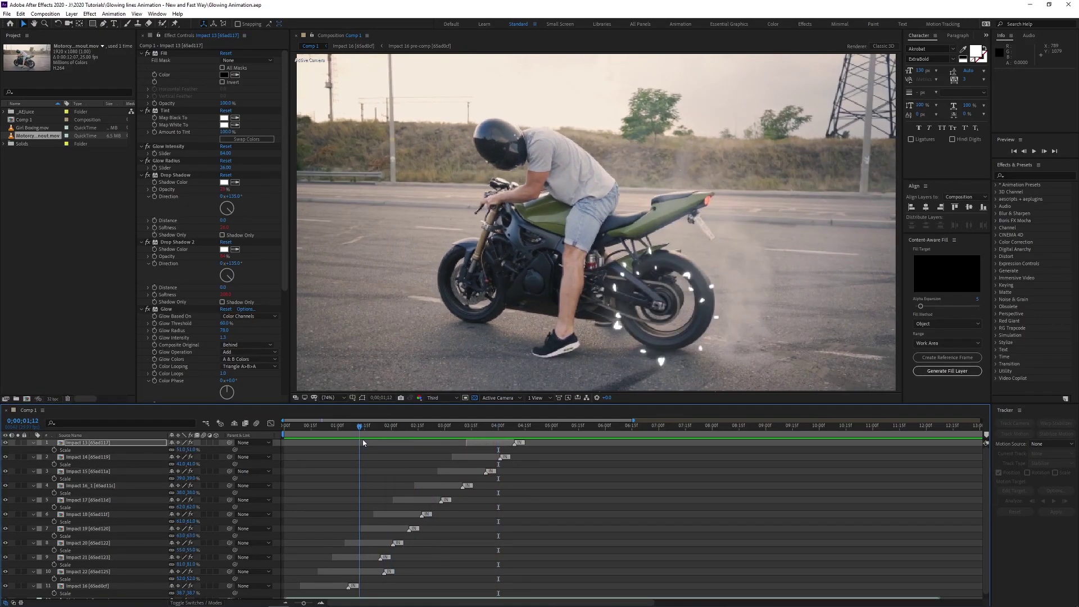
# Browse the Liquid Elements library's animation categories, from Explosions through Waves and back up to the fire elements
pyautogui.moveTo(1078, 157); pyautogui.dragTo(554, 146)
pyautogui.scroll(12, 623, 331)
pyautogui.scroll(-20, 623, 345)
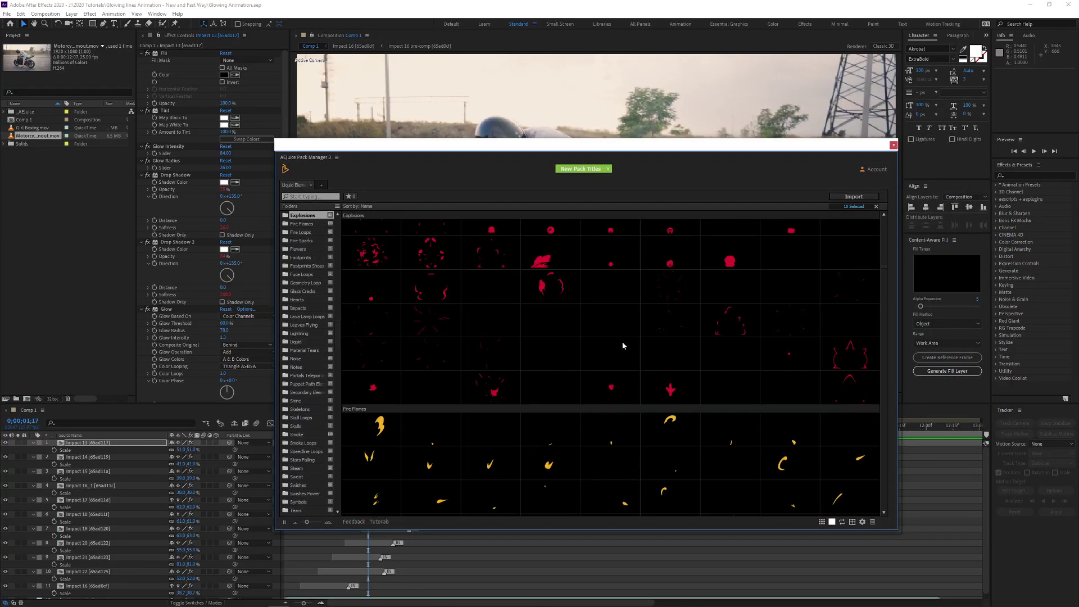
pyautogui.scroll(-1, 412, 410)
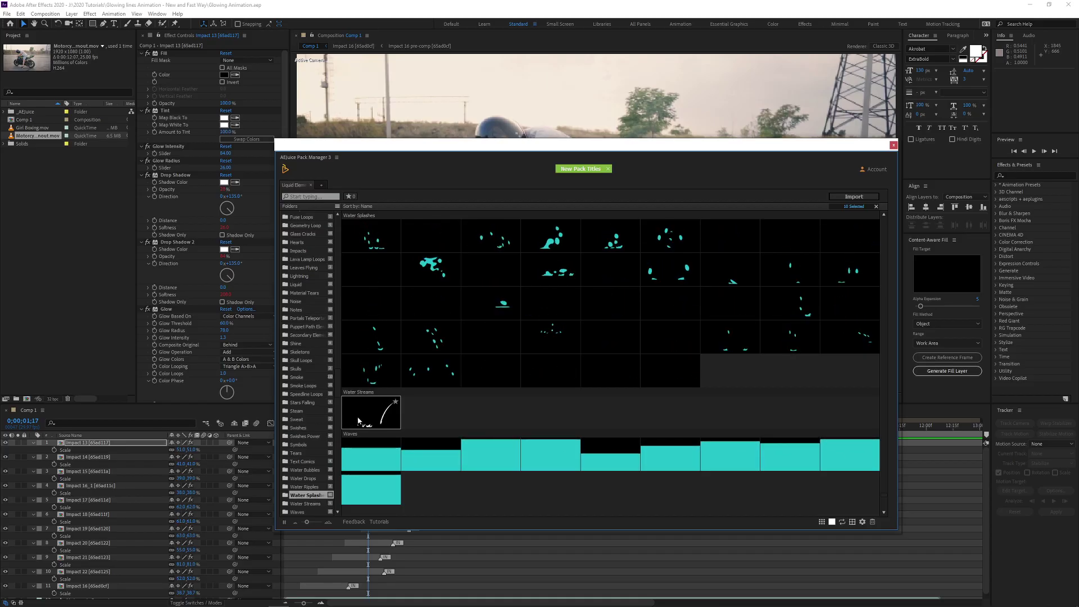
pyautogui.scroll(20, 563, 337)
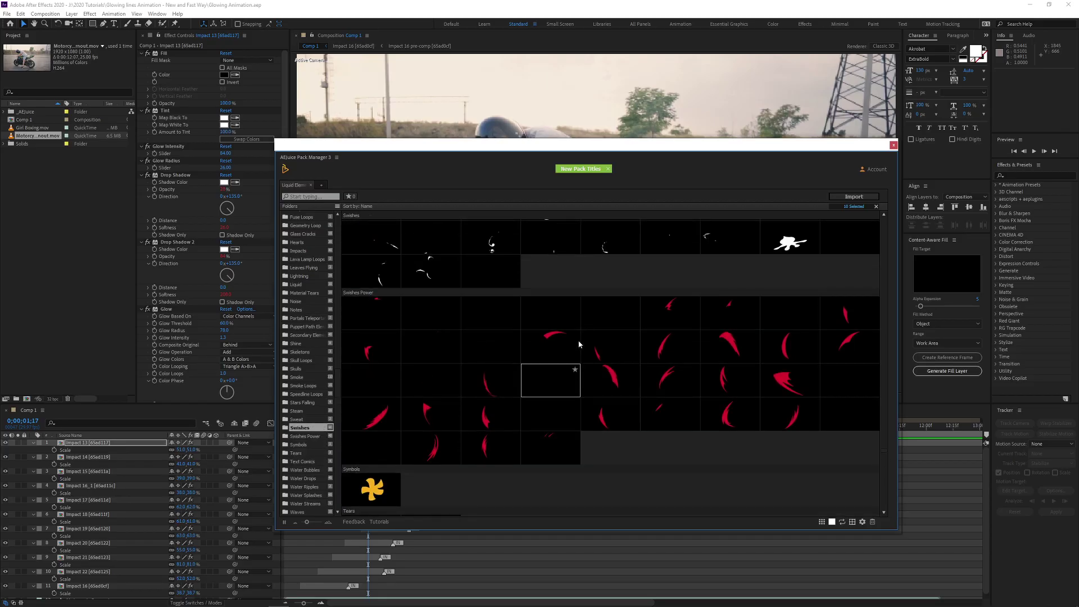
pyautogui.scroll(5, 558, 406)
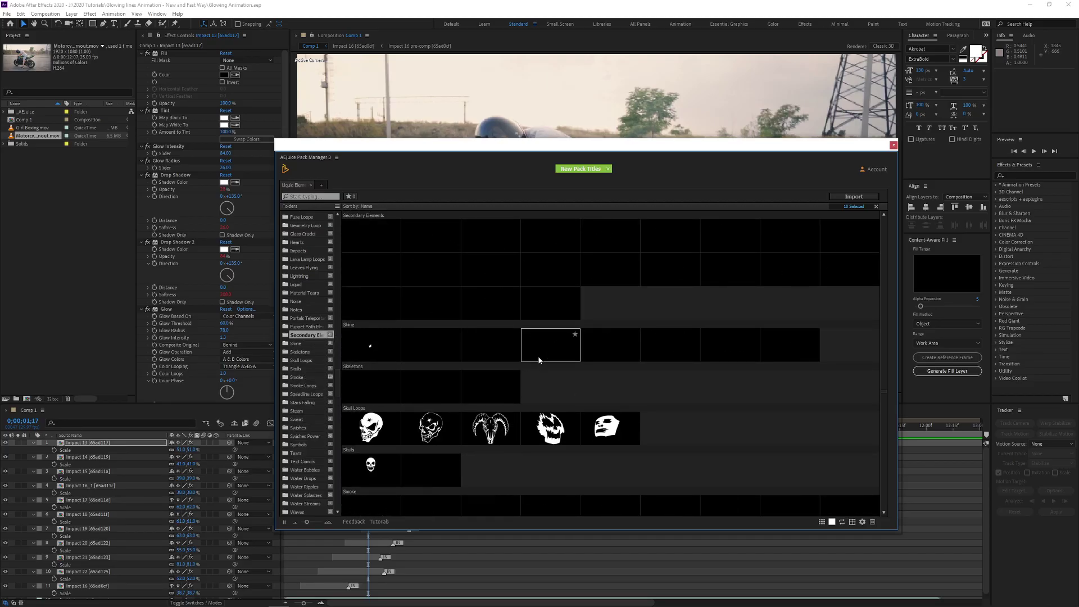
pyautogui.scroll(10, 539, 360)
pyautogui.scroll(15, 575, 401)
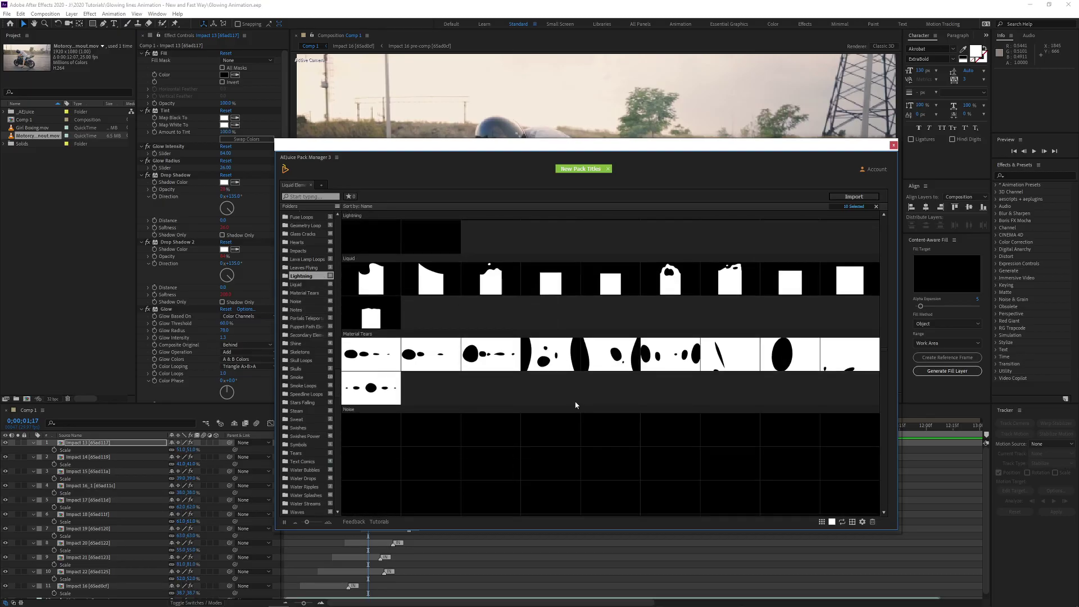
pyautogui.scroll(10, 562, 334)
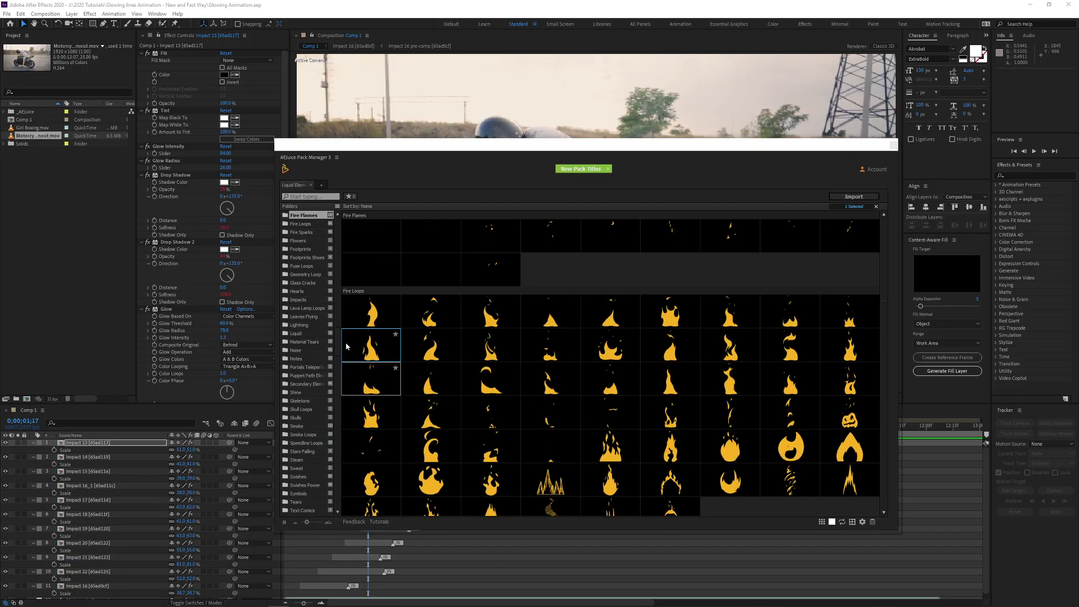
# Try Fire Loop 10 in Comp 1 with a different Liquid Elements style, and delete the added layer
pyautogui.click(863, 522)
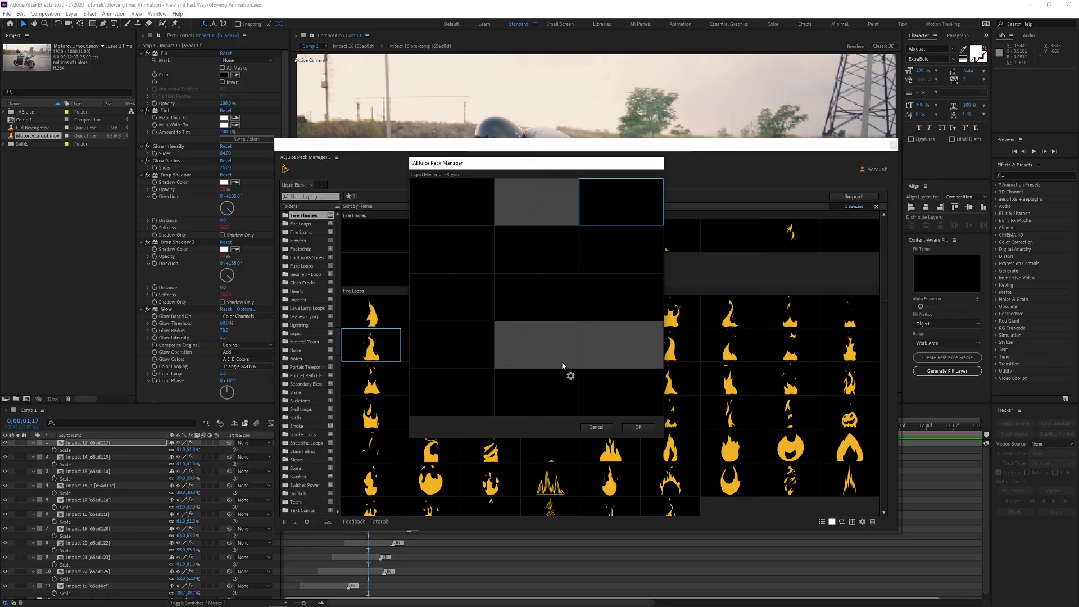
pyautogui.doubleClick(617, 397)
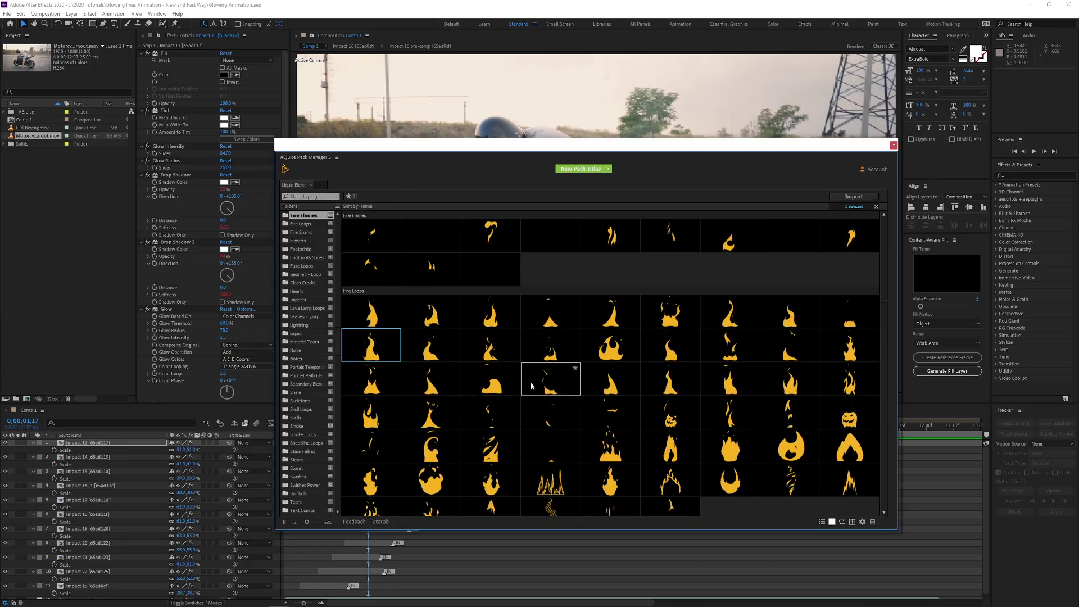
pyautogui.moveTo(440, 145); pyautogui.dragTo(625, 145)
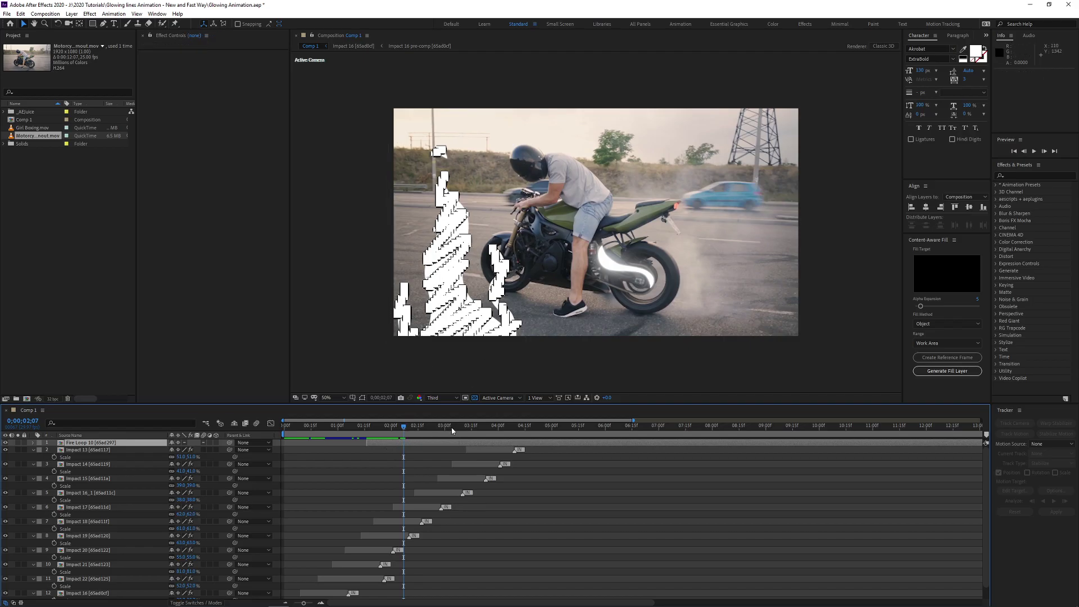
pyautogui.press('Delete')
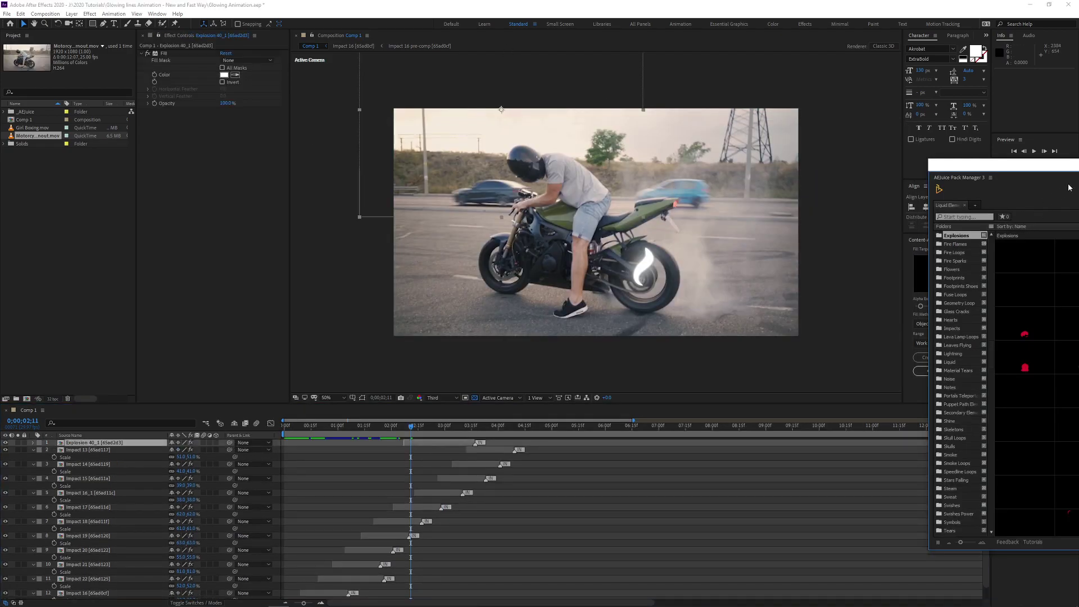
# Place the Explosion 40_1 layer over the smoke behind the rear wheel and scale it to 64%
pyautogui.moveTo(670, 274); pyautogui.dragTo(732, 281)
pyautogui.press('s')
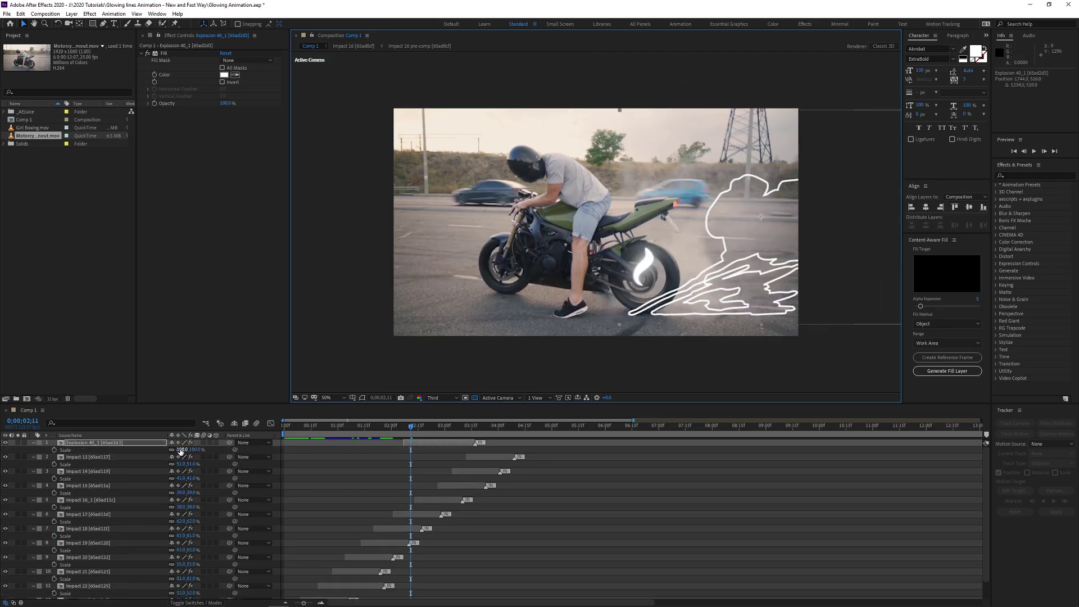
pyautogui.moveTo(180, 450); pyautogui.dragTo(160, 450)
pyautogui.moveTo(411, 426); pyautogui.dragTo(428, 425)
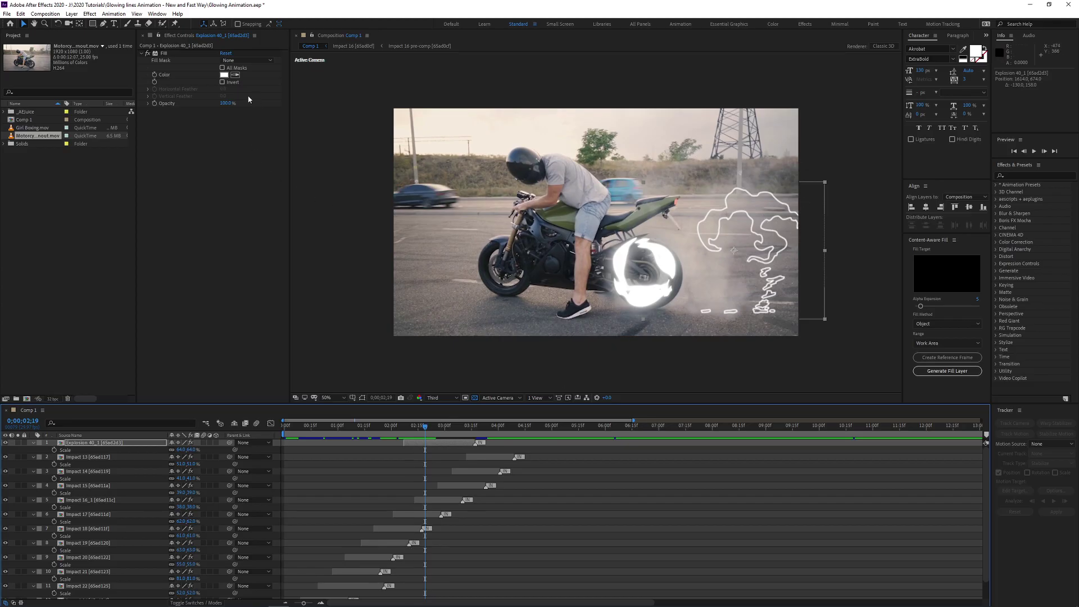
# Set the Fill color of Explosion 40_1 to blue 1650E3 and check it across nearby frames
pyautogui.click(225, 74)
pyautogui.click(108, 32)
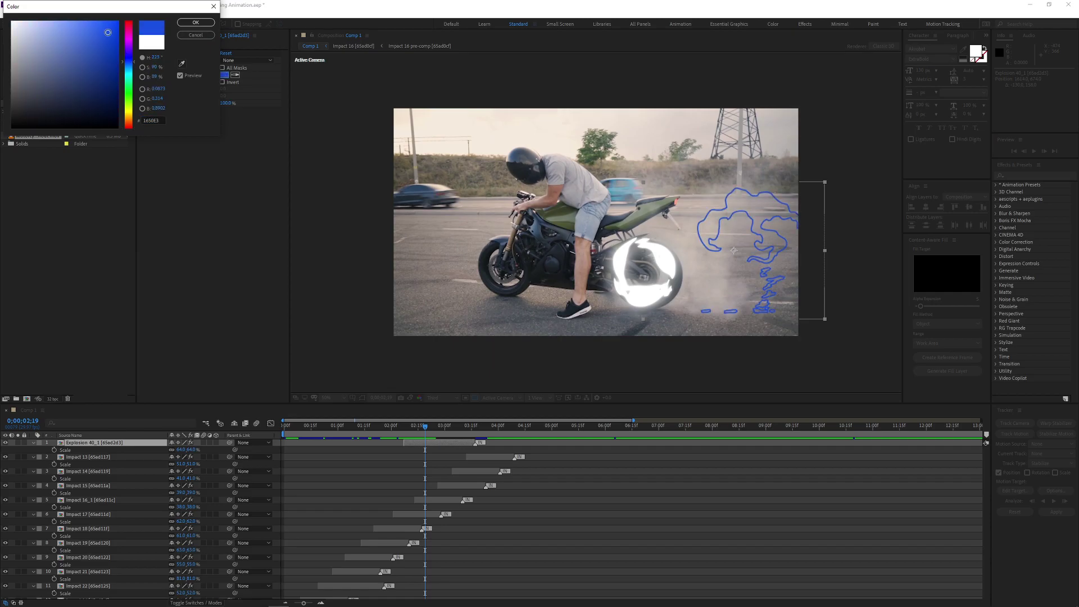
pyautogui.click(199, 23)
pyautogui.moveTo(429, 429)
pyautogui.mouseDown()
pyautogui.moveTo(439, 431)
pyautogui.moveTo(404, 441)
pyautogui.moveTo(428, 438)
pyautogui.mouseUp()
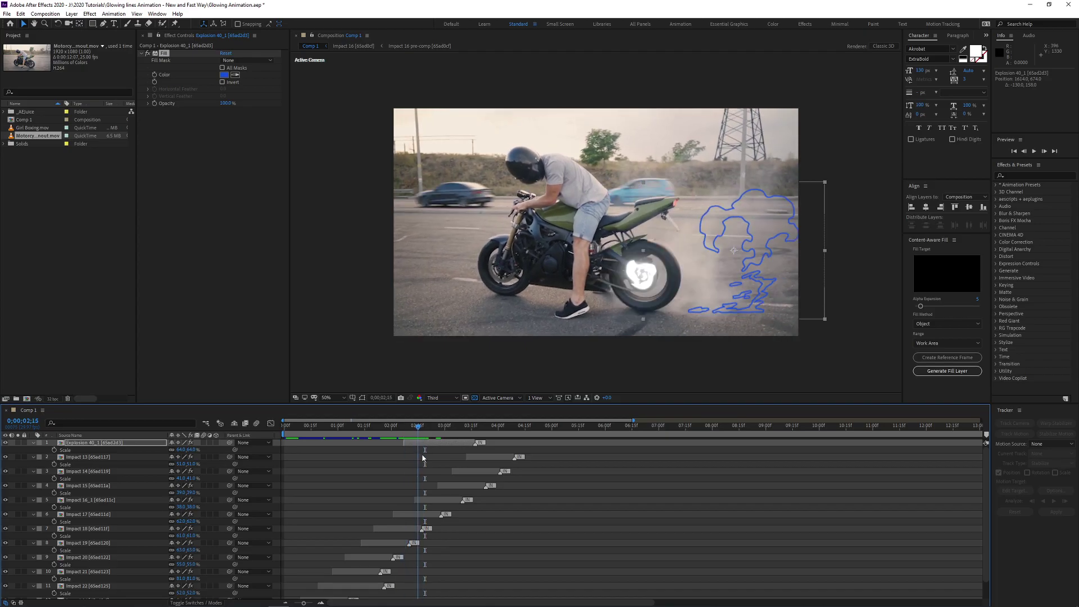
# Switch Liquid Elements to the white glow style and add the Fish 01 doodle animal to Comp 1
pyautogui.moveTo(539, 154); pyautogui.dragTo(513, 150)
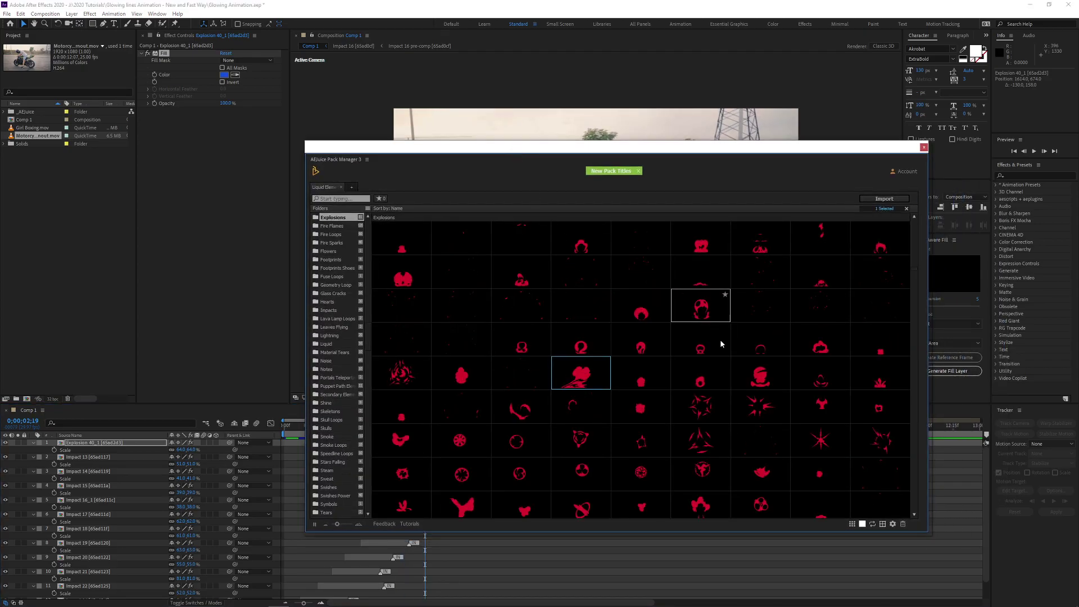
pyautogui.click(894, 525)
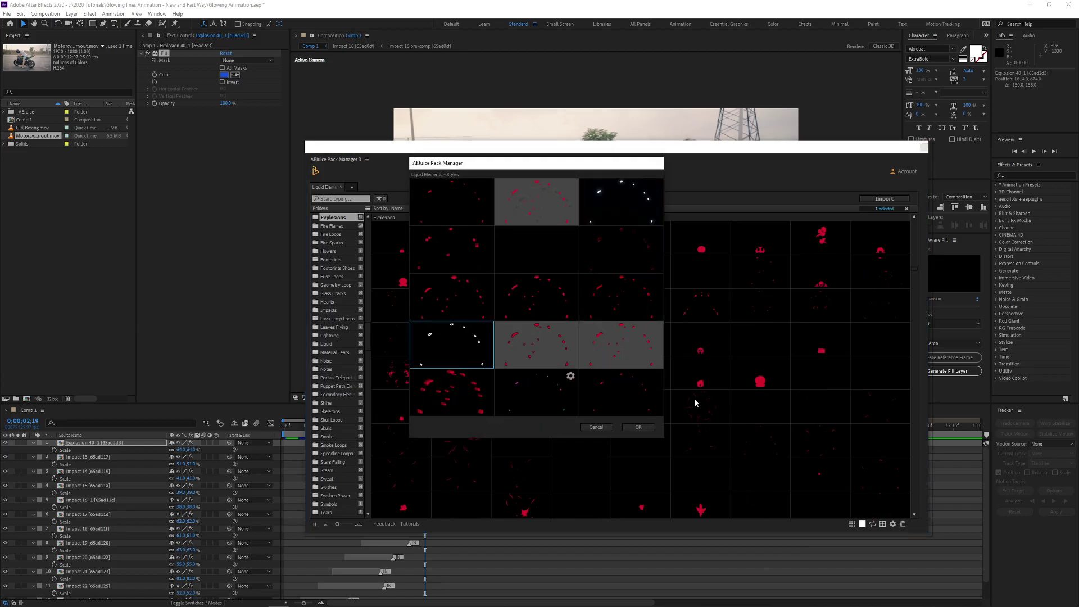
pyautogui.doubleClick(615, 201)
pyautogui.scroll(10, 647, 394)
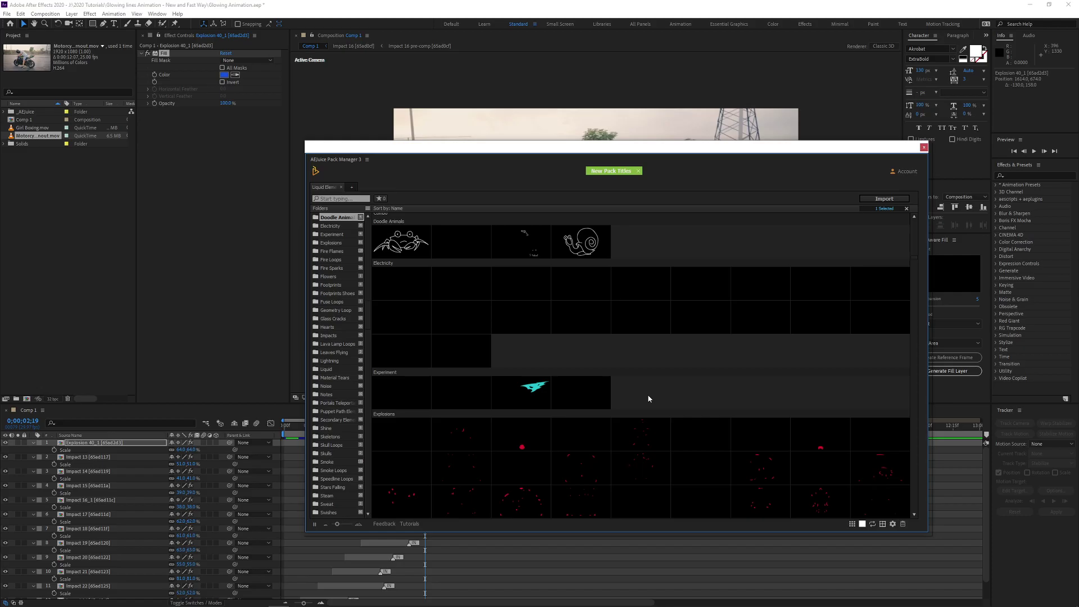
pyautogui.scroll(-1, 648, 399)
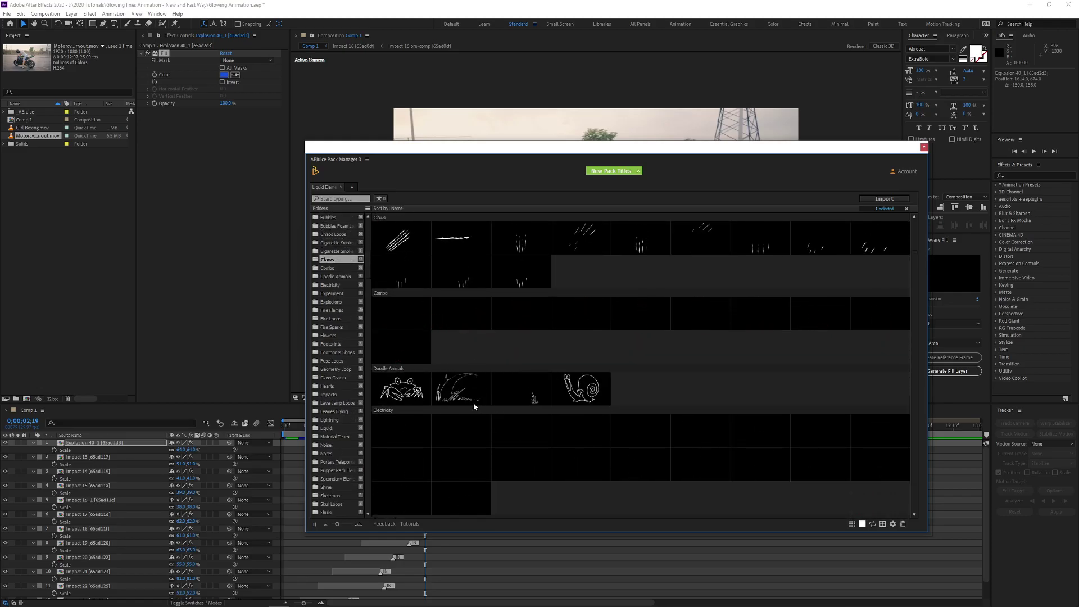
pyautogui.moveTo(521, 386); pyautogui.dragTo(514, 124)
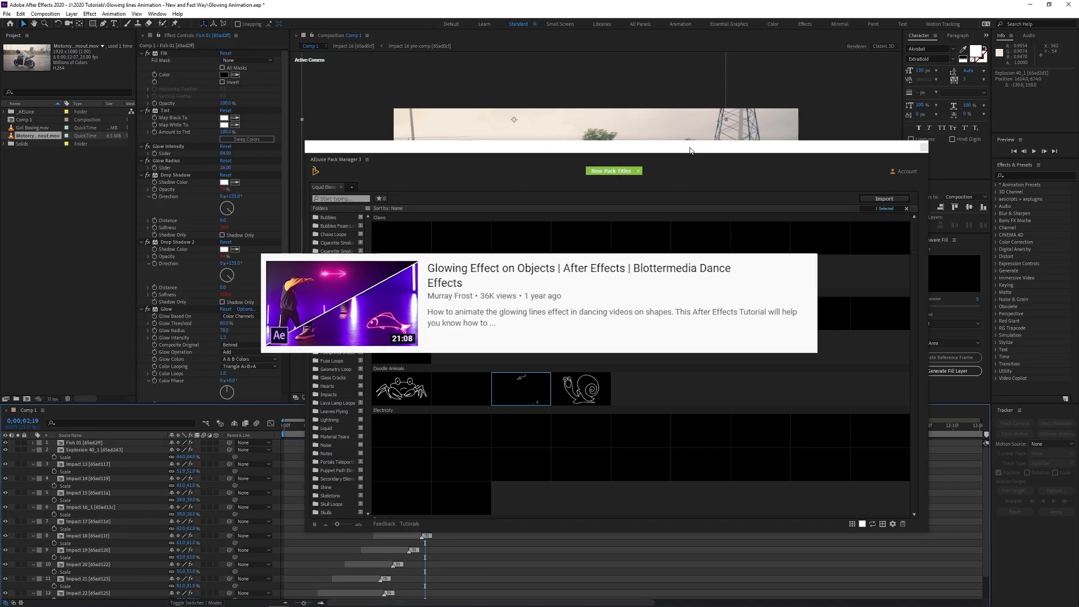
pyautogui.moveTo(668, 151); pyautogui.dragTo(1078, 141)
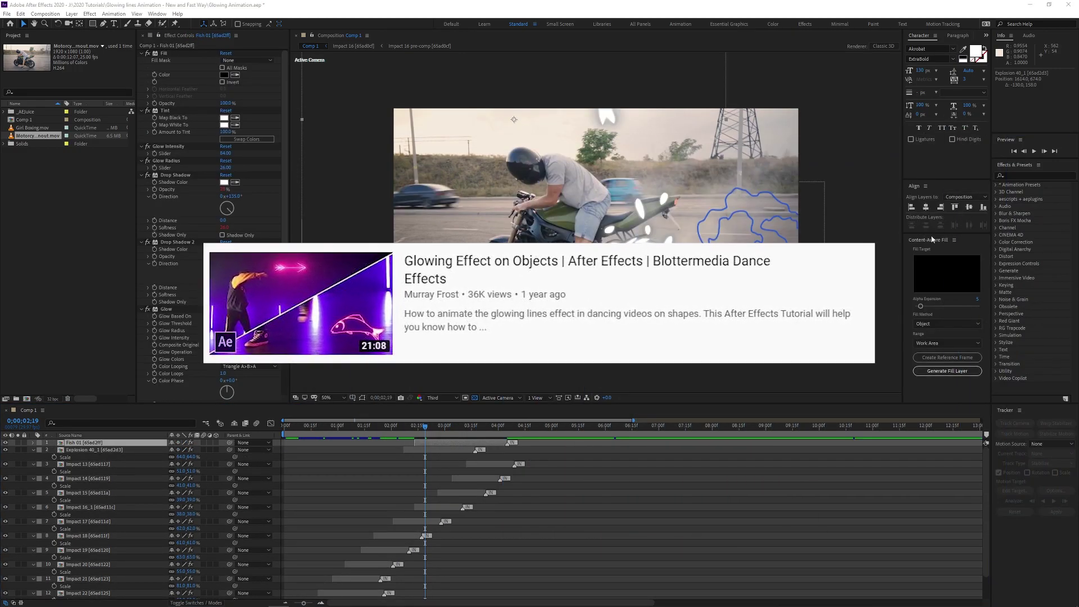
# Scale Fish 01 to 68%, position it over the motorcycle, and check its motion up to 0;00;03;06
pyautogui.moveTo(603, 132); pyautogui.dragTo(614, 168)
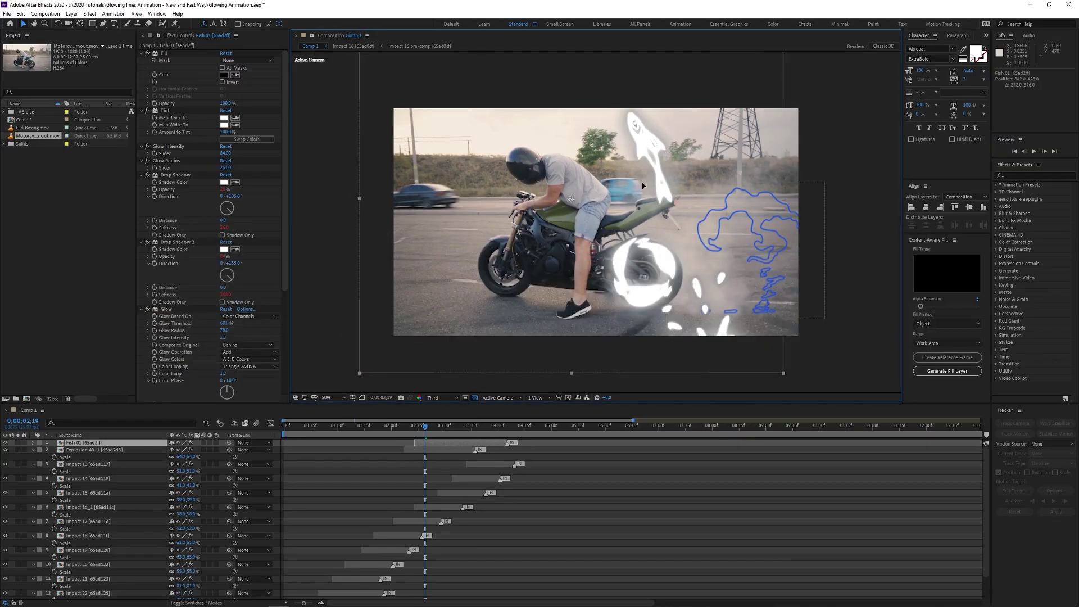
pyautogui.press('s')
pyautogui.moveTo(199, 451); pyautogui.dragTo(181, 450)
pyautogui.moveTo(603, 173); pyautogui.dragTo(620, 214)
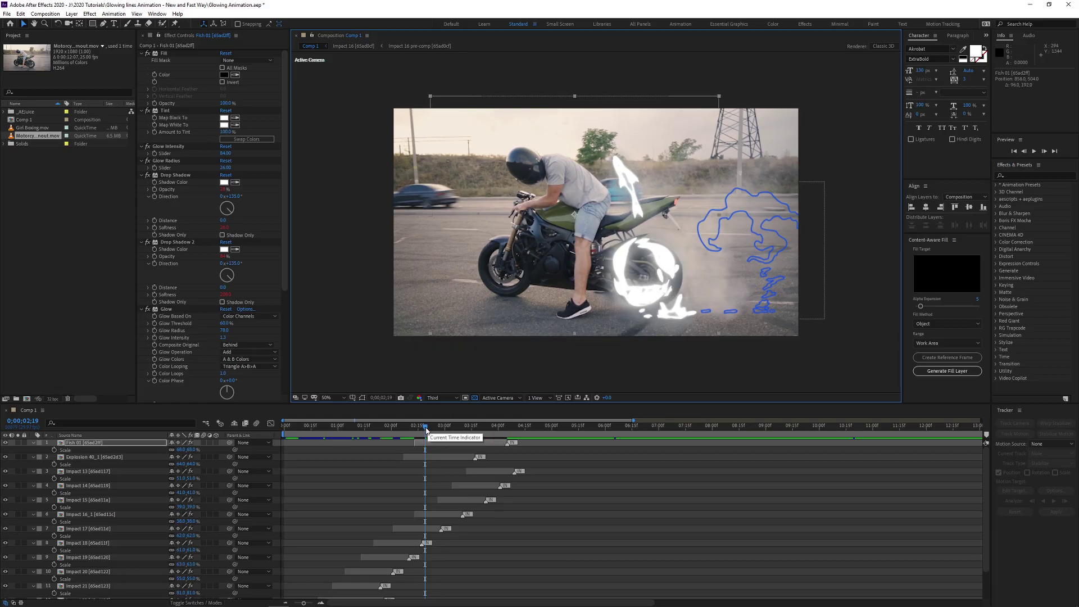
pyautogui.moveTo(427, 430); pyautogui.dragTo(459, 431)
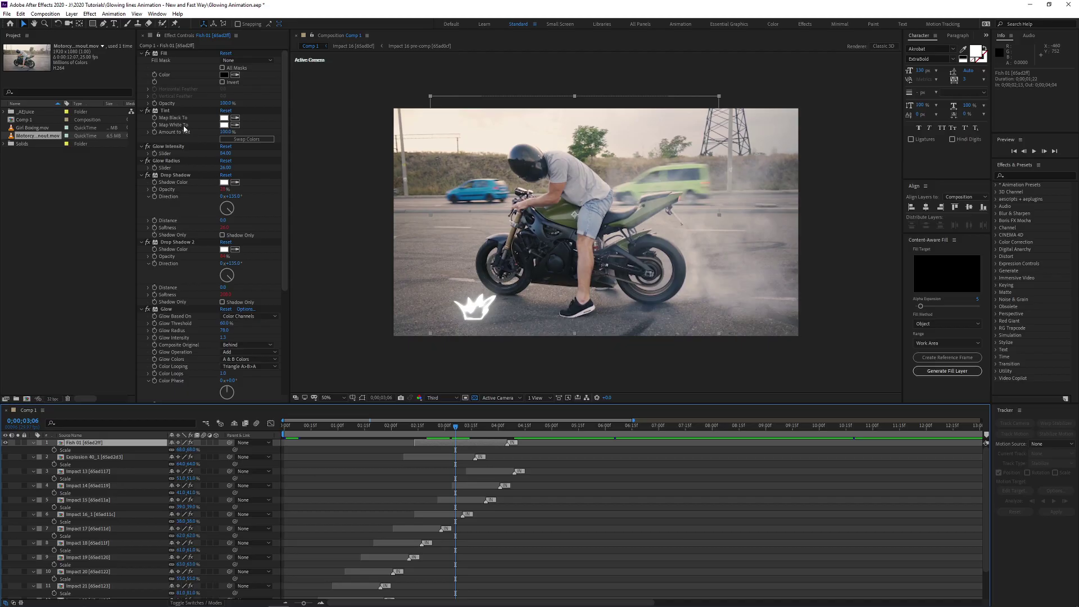
# Set the Tint effect's Map White To color on Fish 01 to saturated blue and preview the animation
pyautogui.click(224, 126)
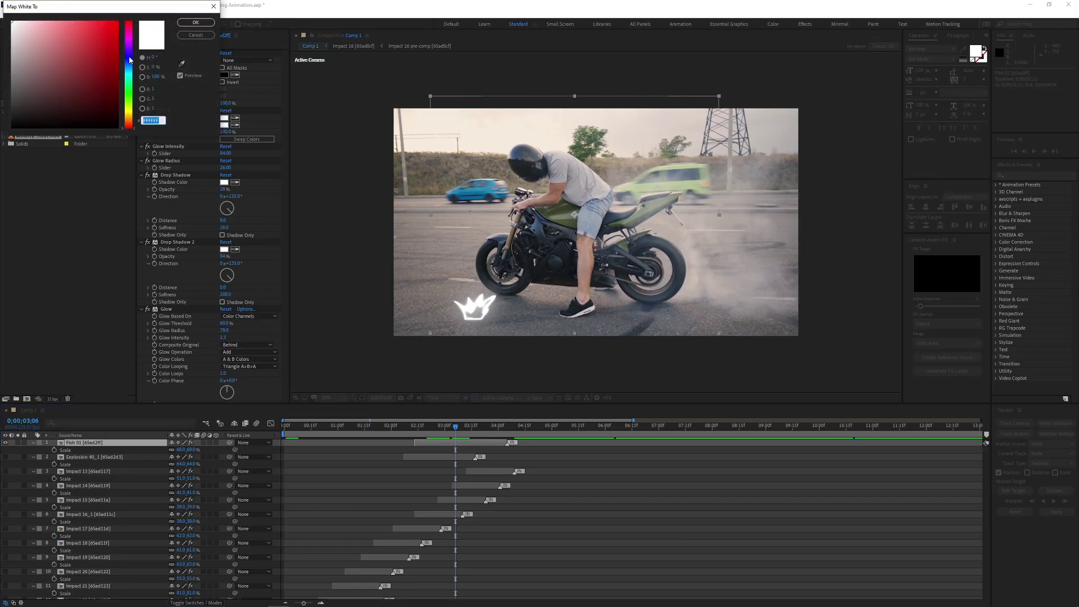
pyautogui.moveTo(130, 61); pyautogui.dragTo(130, 59)
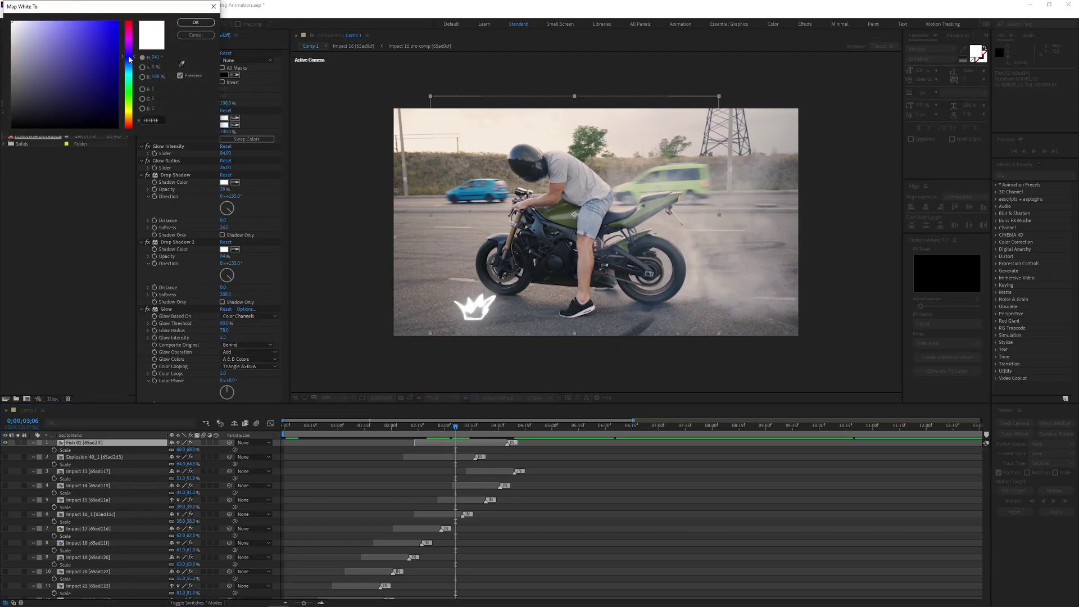
pyautogui.click(196, 22)
pyautogui.moveTo(455, 432); pyautogui.dragTo(410, 438)
pyautogui.press('space')
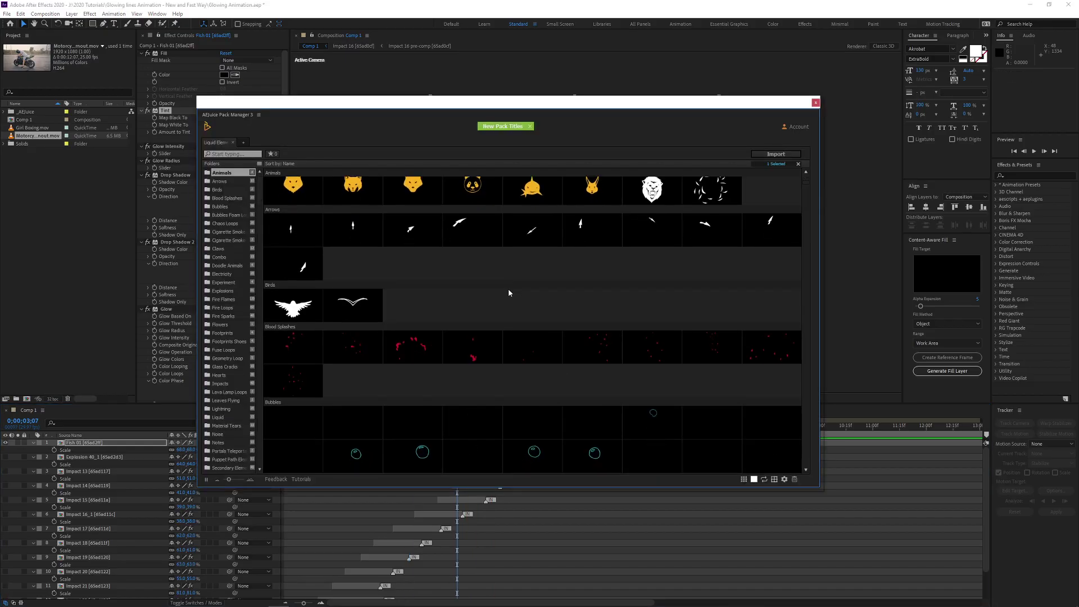
# Look through more Liquid Elements categories, then close the pack to view the available AEJuice packs
pyautogui.scroll(-15, 508, 292)
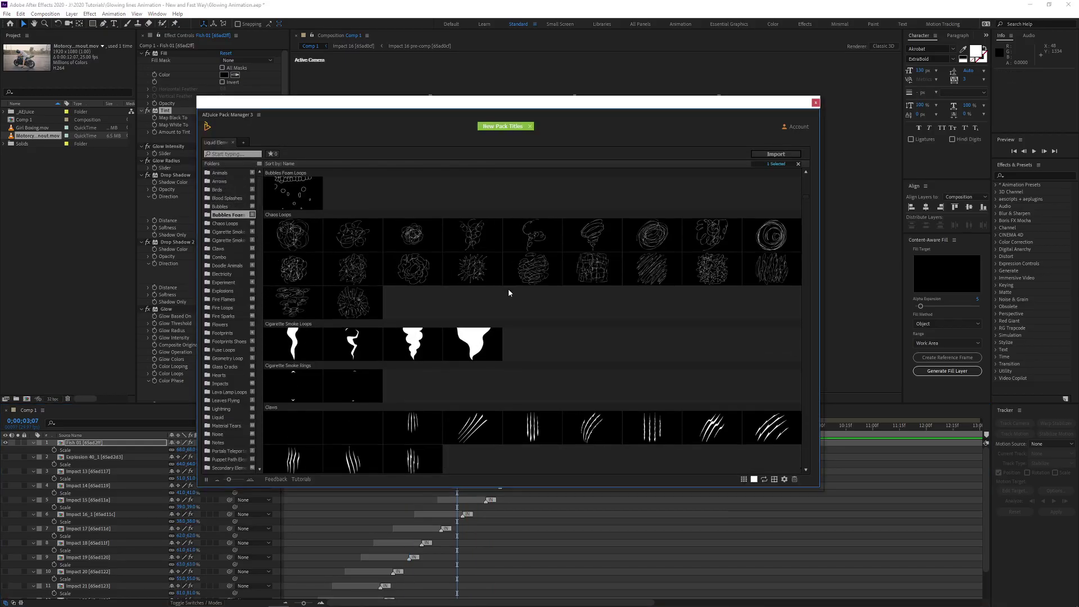
pyautogui.scroll(-6, 508, 292)
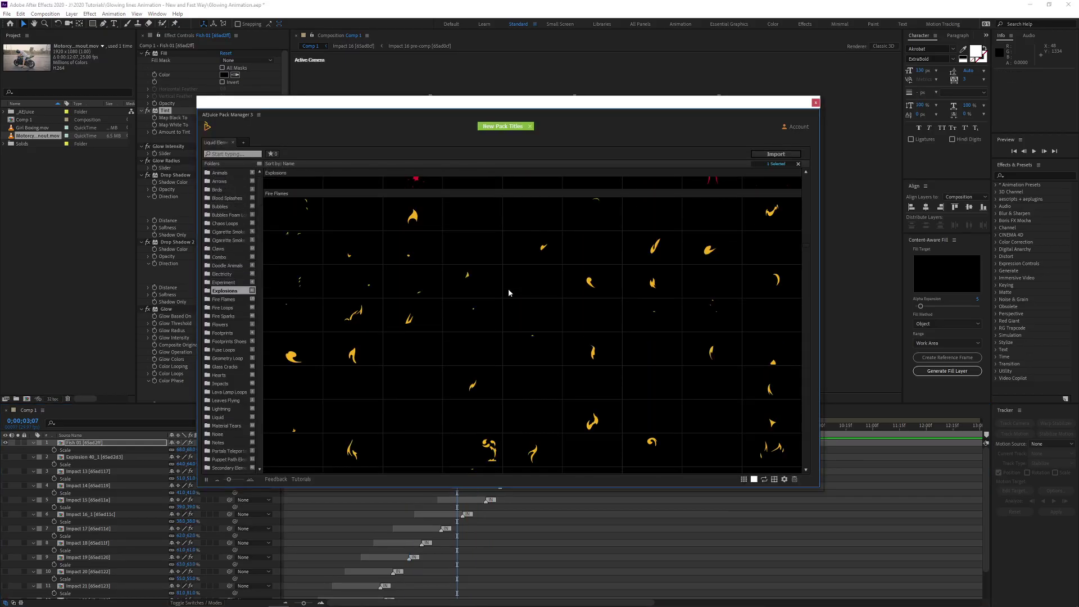
pyautogui.scroll(-15, 510, 293)
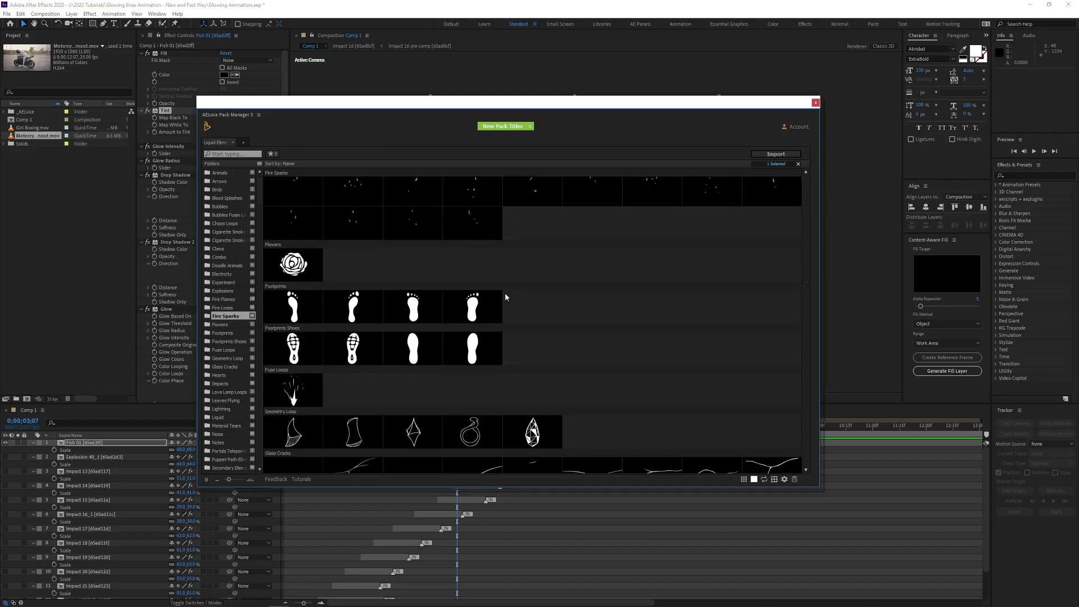
pyautogui.scroll(-15, 542, 341)
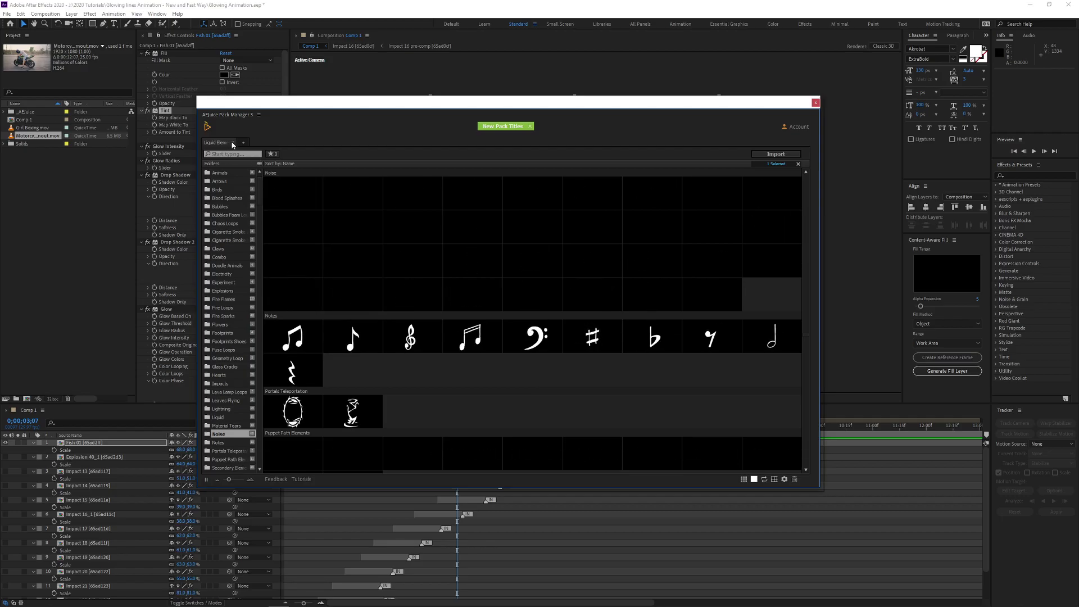
pyautogui.click(233, 144)
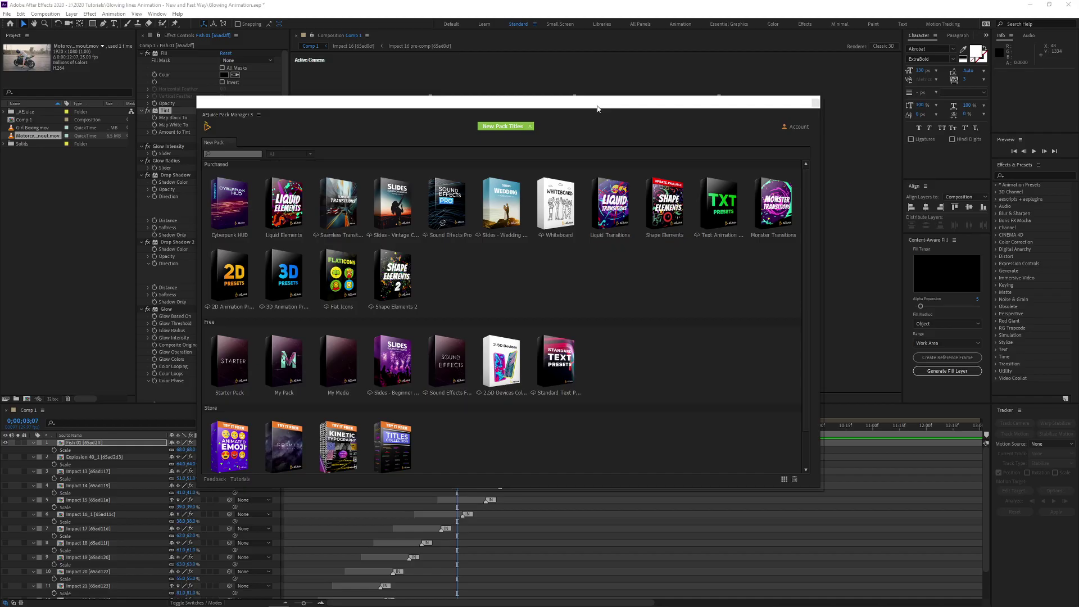
pyautogui.moveTo(597, 108); pyautogui.dragTo(626, 150)
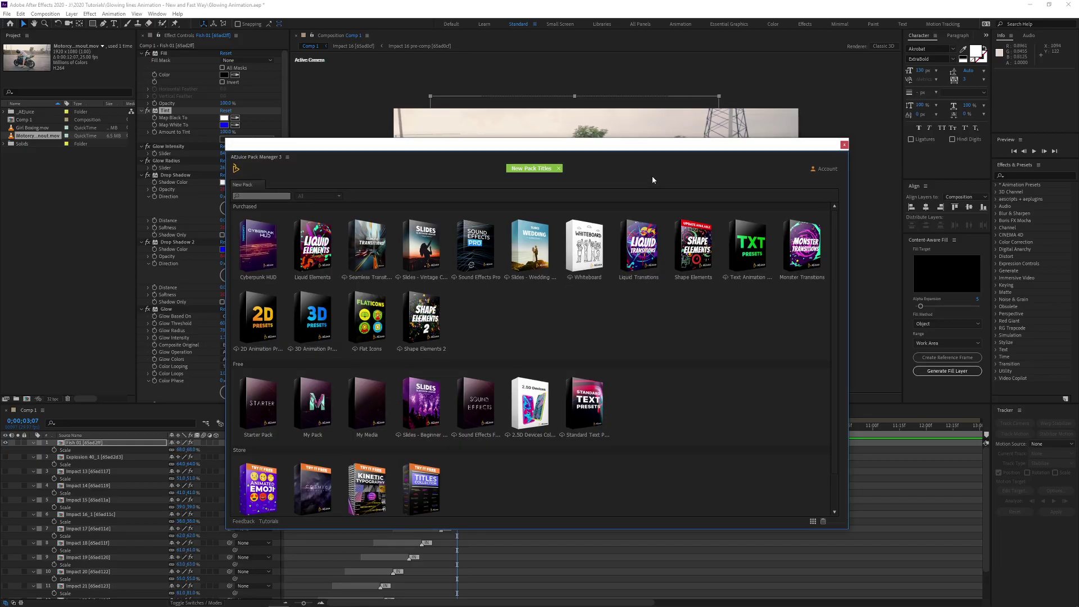